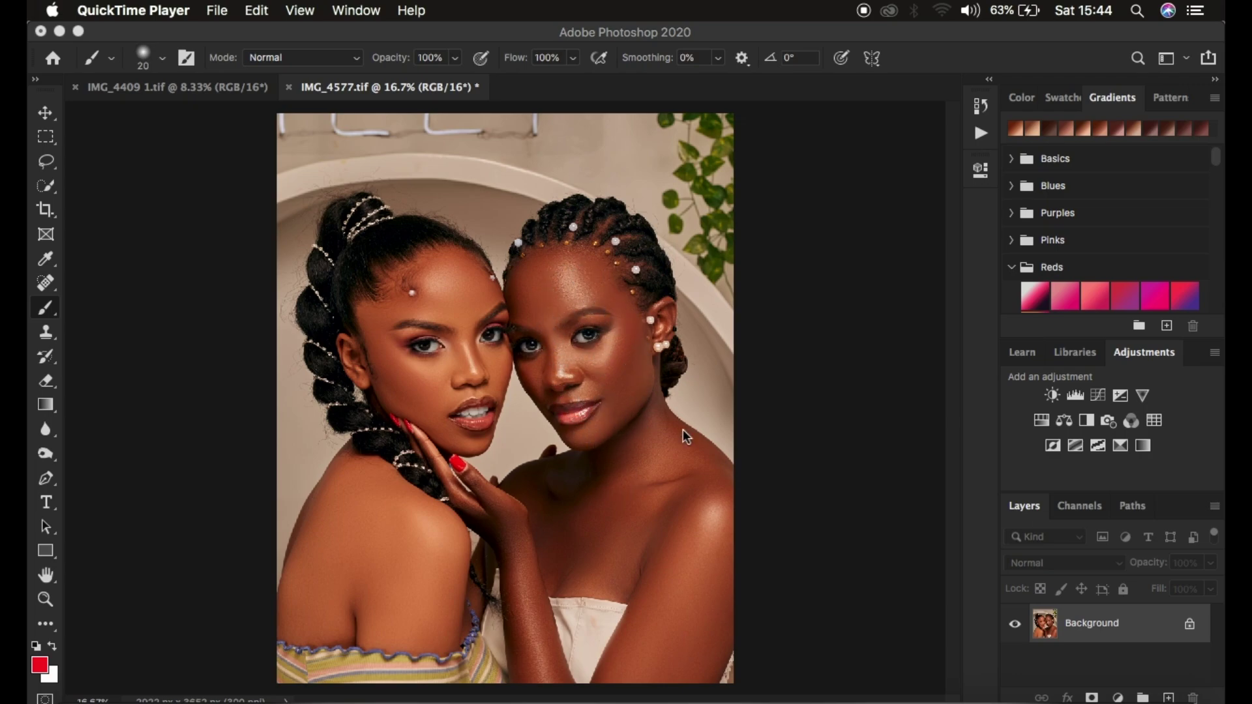
Step: Duplicate the Background layer and open the copy in the Camera Raw Filter
click(1102, 622)
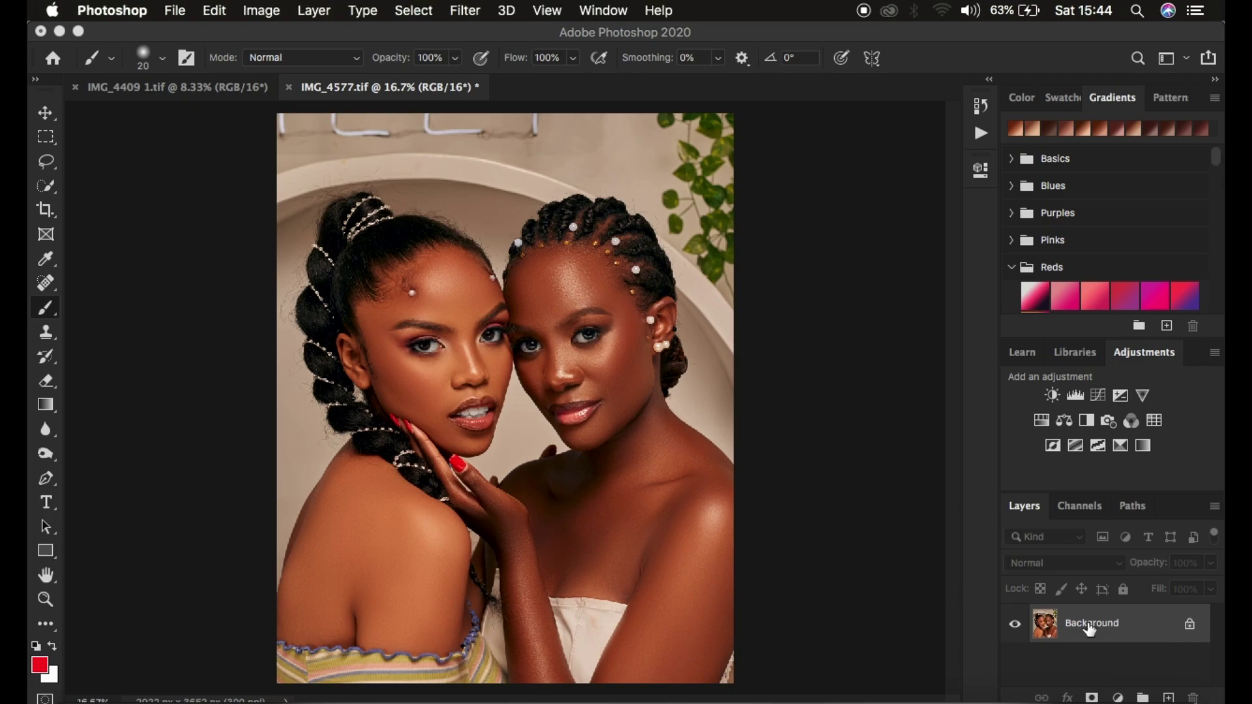
key(super+j)
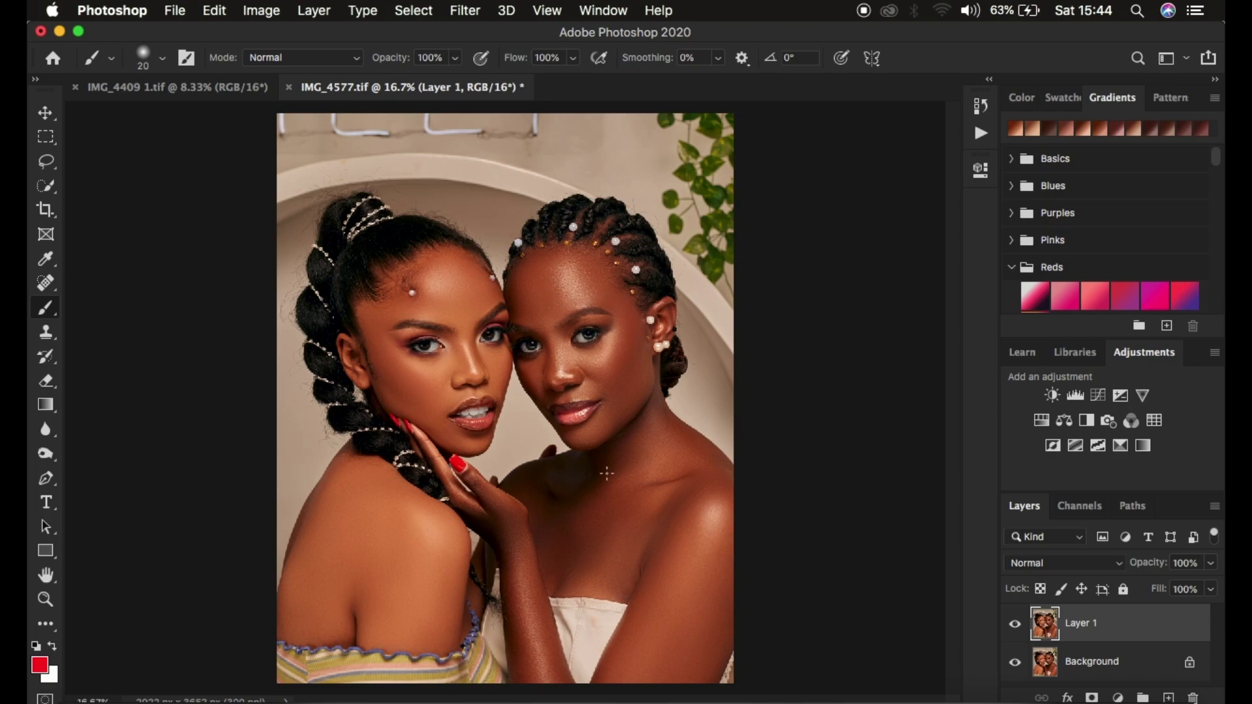
click(465, 9)
click(496, 123)
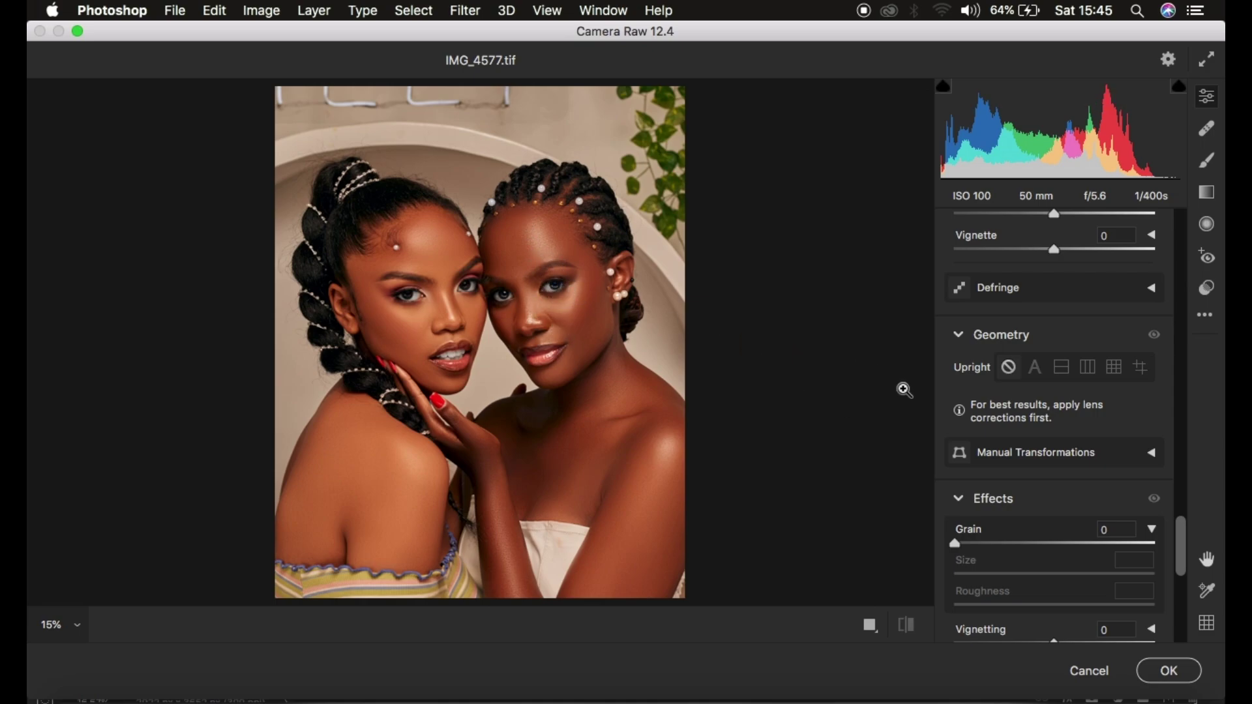
Step: Set the Oranges luminance to -11 in the HSL Color Mixer
scroll(1061, 419, down, 10)
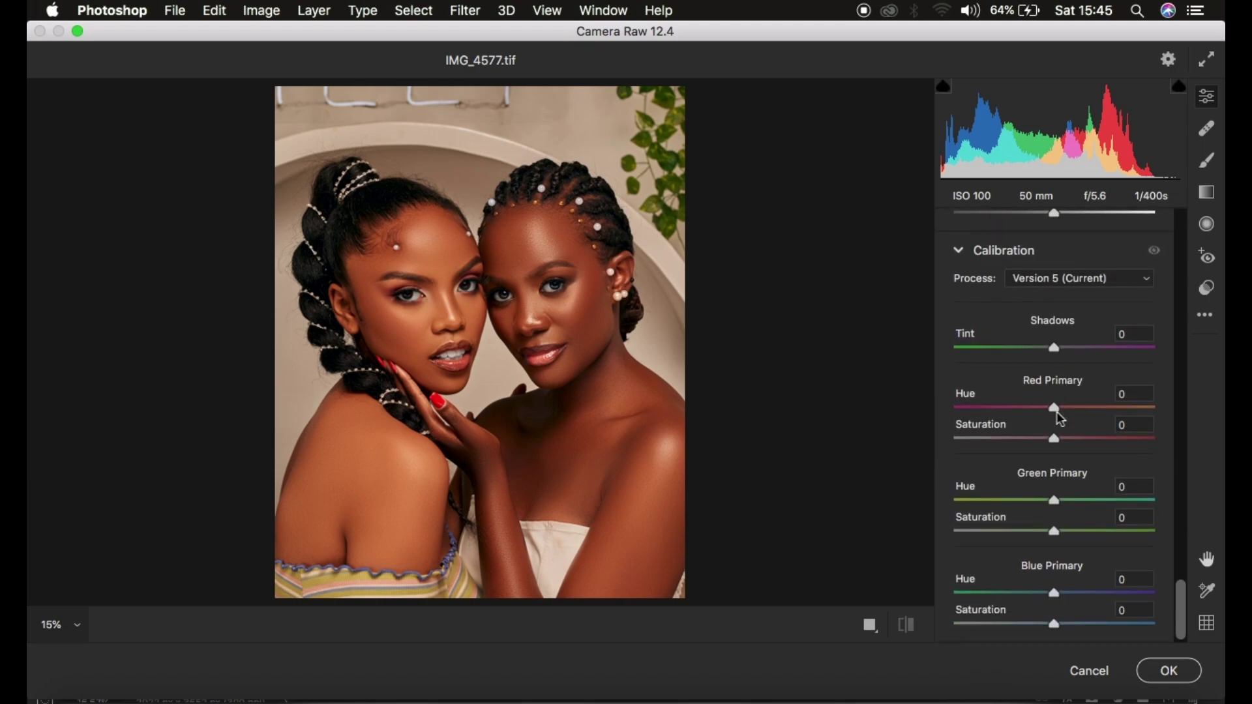
scroll(1056, 412, up, 10)
scroll(1059, 411, down, 2)
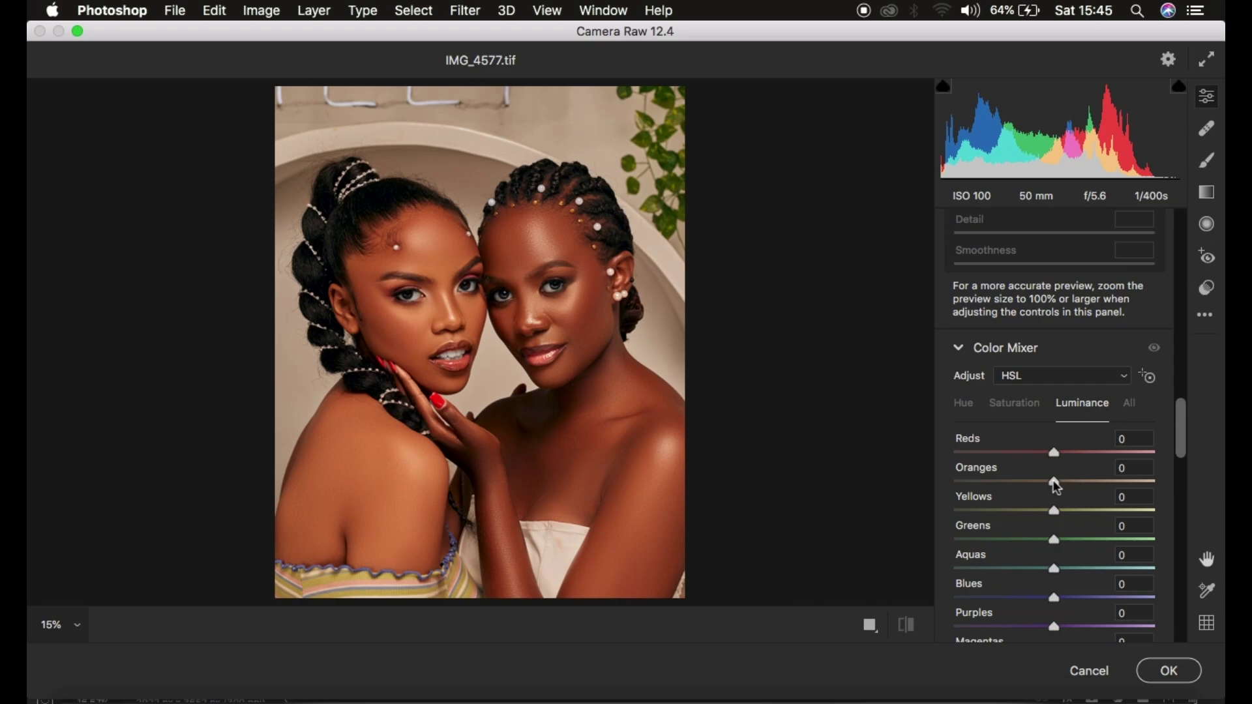
drag(1057, 487, 1046, 488)
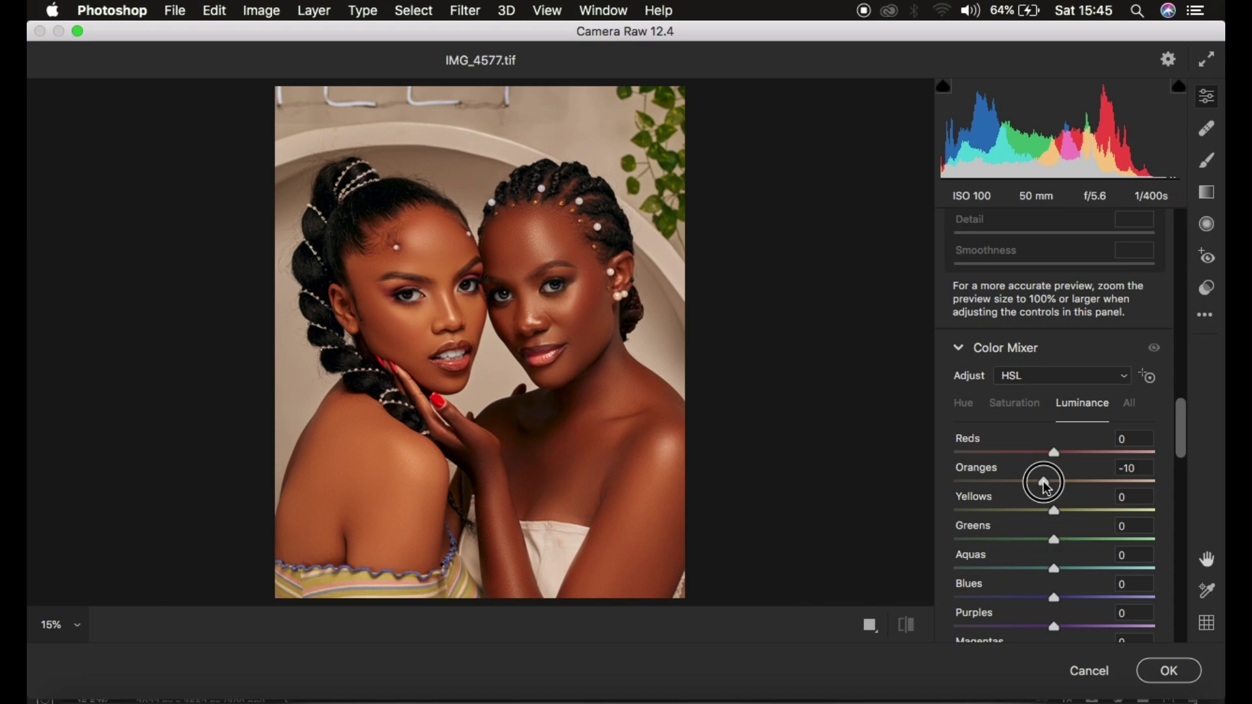
drag(1046, 487, 1045, 487)
double_click(1044, 486)
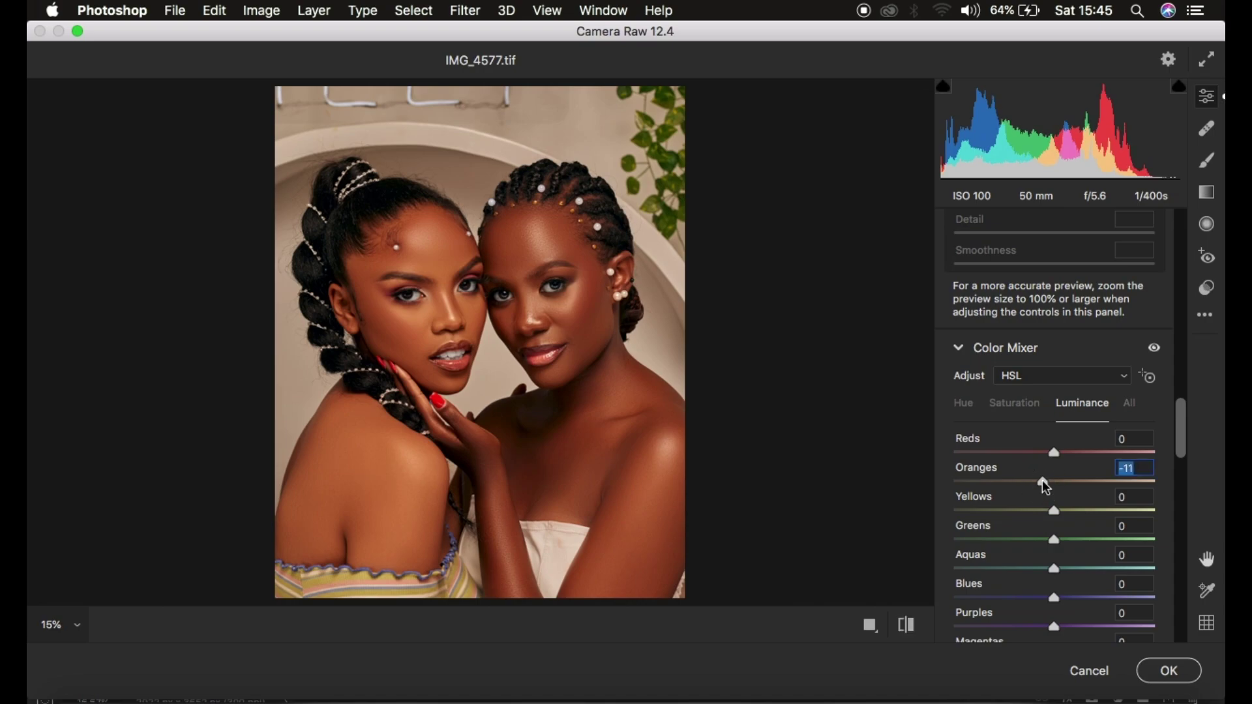
Step: Compare the before and after previews and apply the Camera Raw adjustment to the duplicate layer
click(907, 626)
click(907, 627)
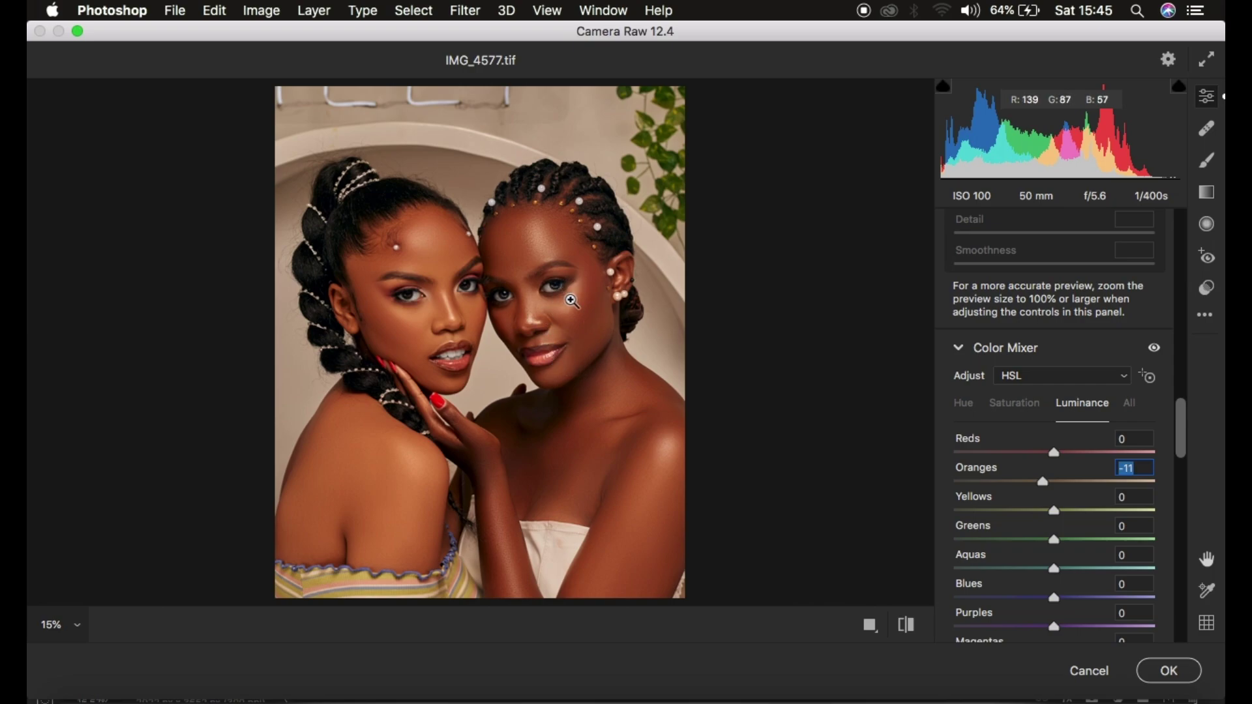
click(1161, 673)
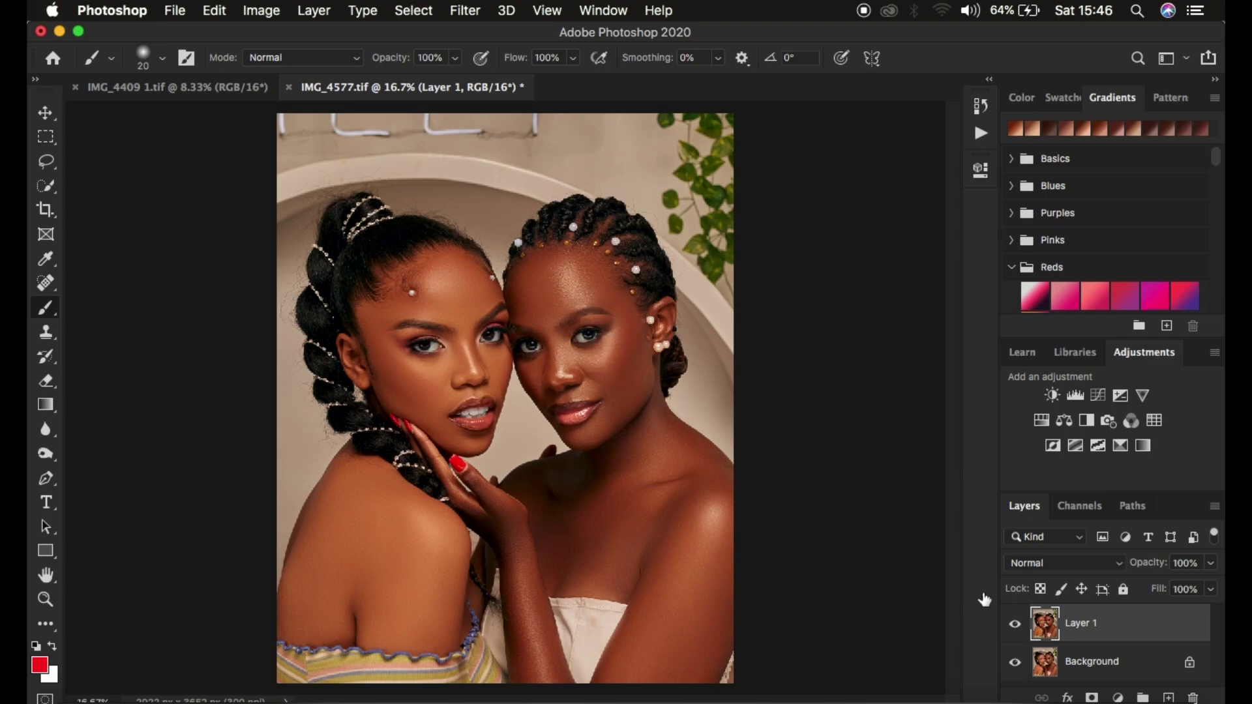
Step: Add a Hue/Saturation adjustment layer above the duplicate and set the Reds lightness to -33
click(1118, 698)
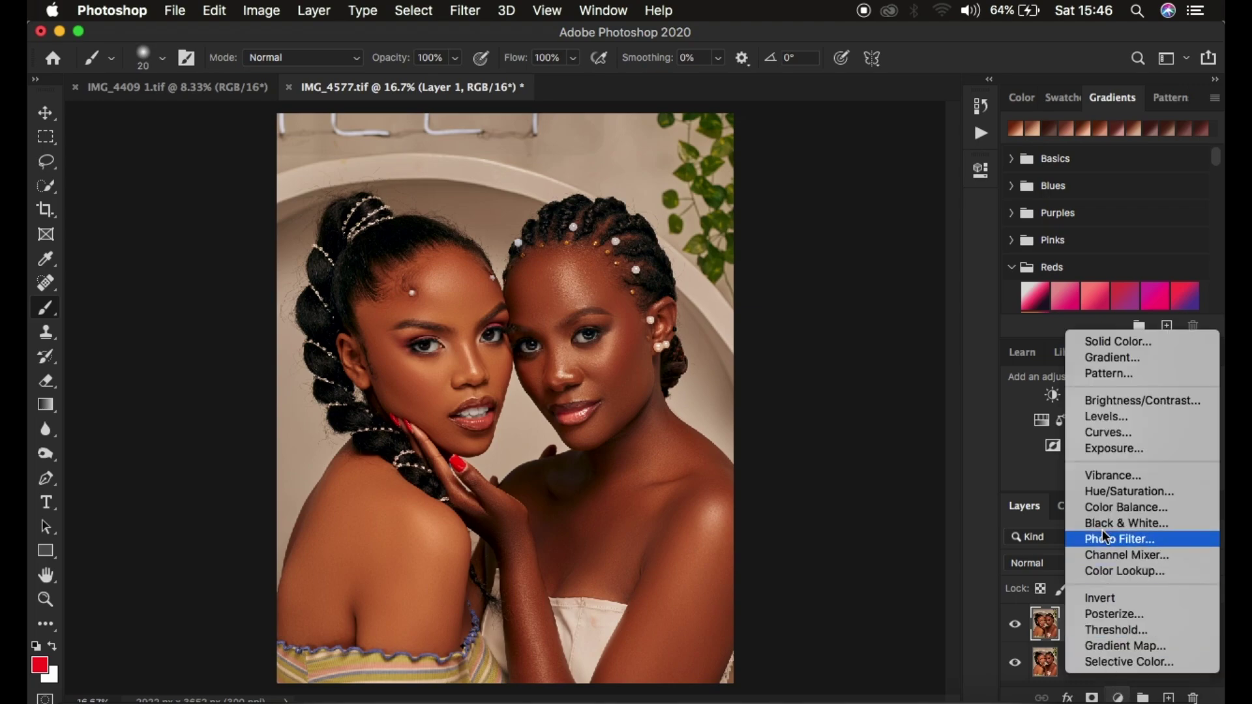
click(1102, 490)
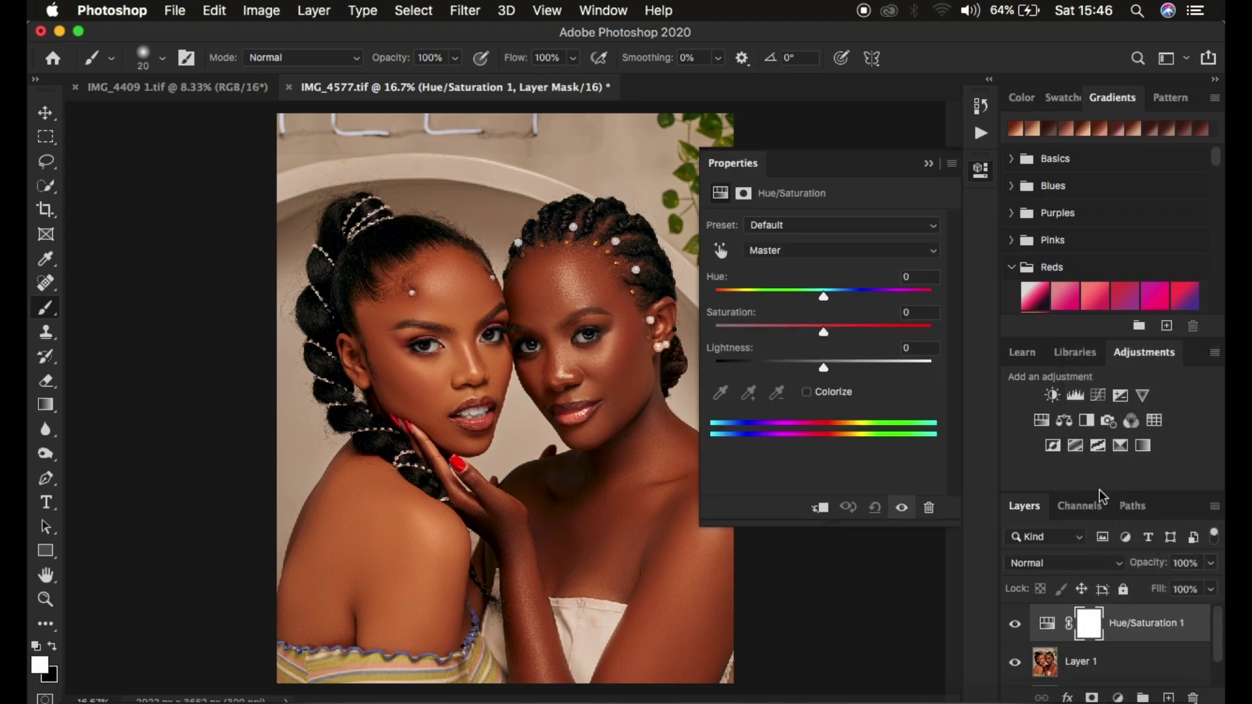
click(788, 253)
click(788, 264)
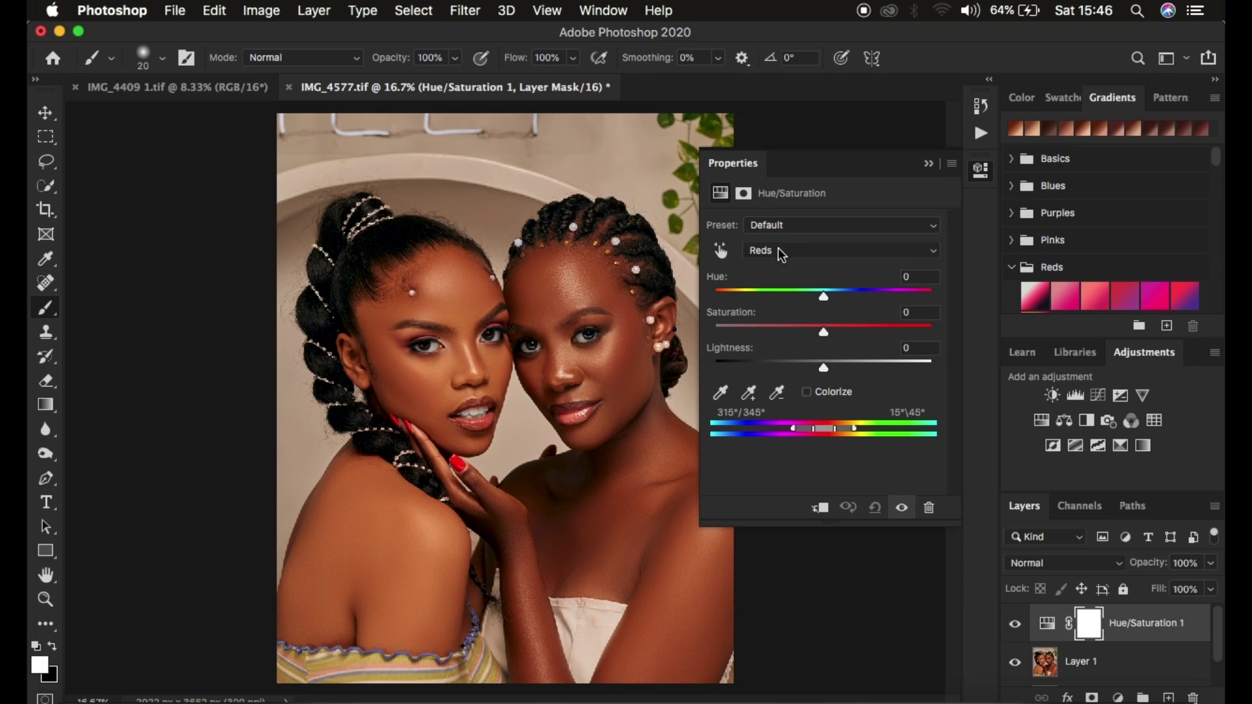
drag(825, 370, 797, 370)
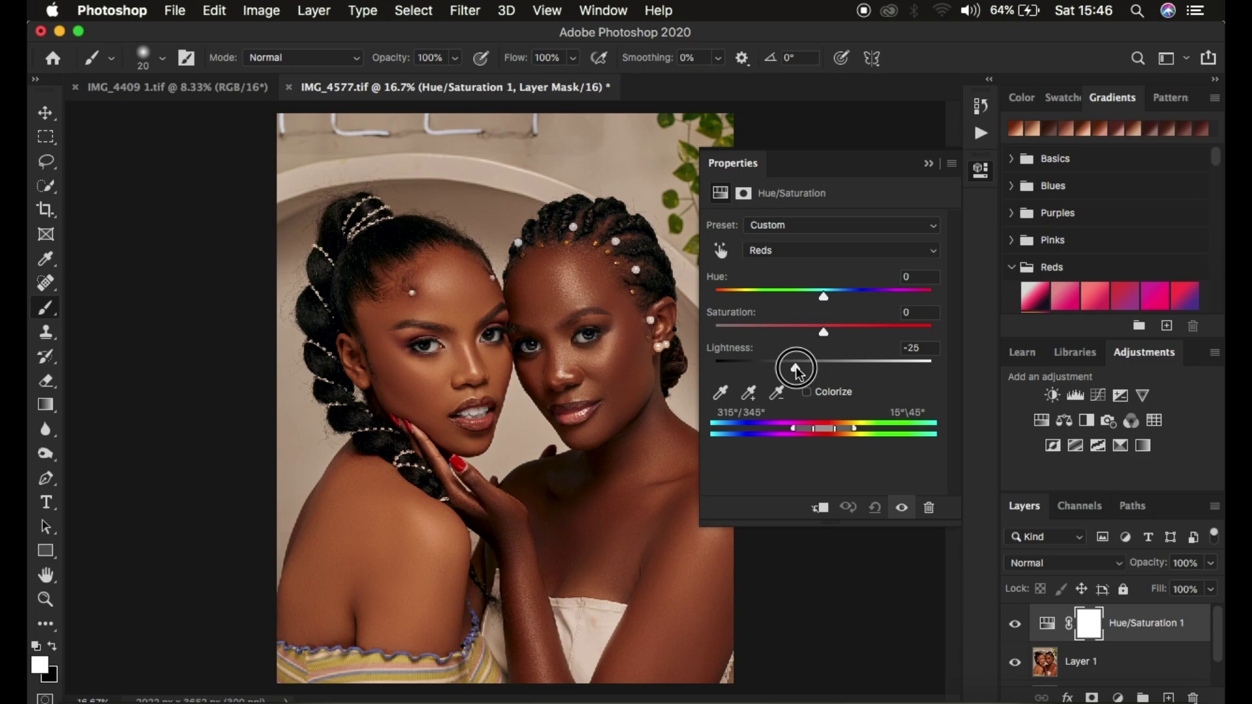
drag(798, 370, 789, 371)
drag(789, 371, 789, 371)
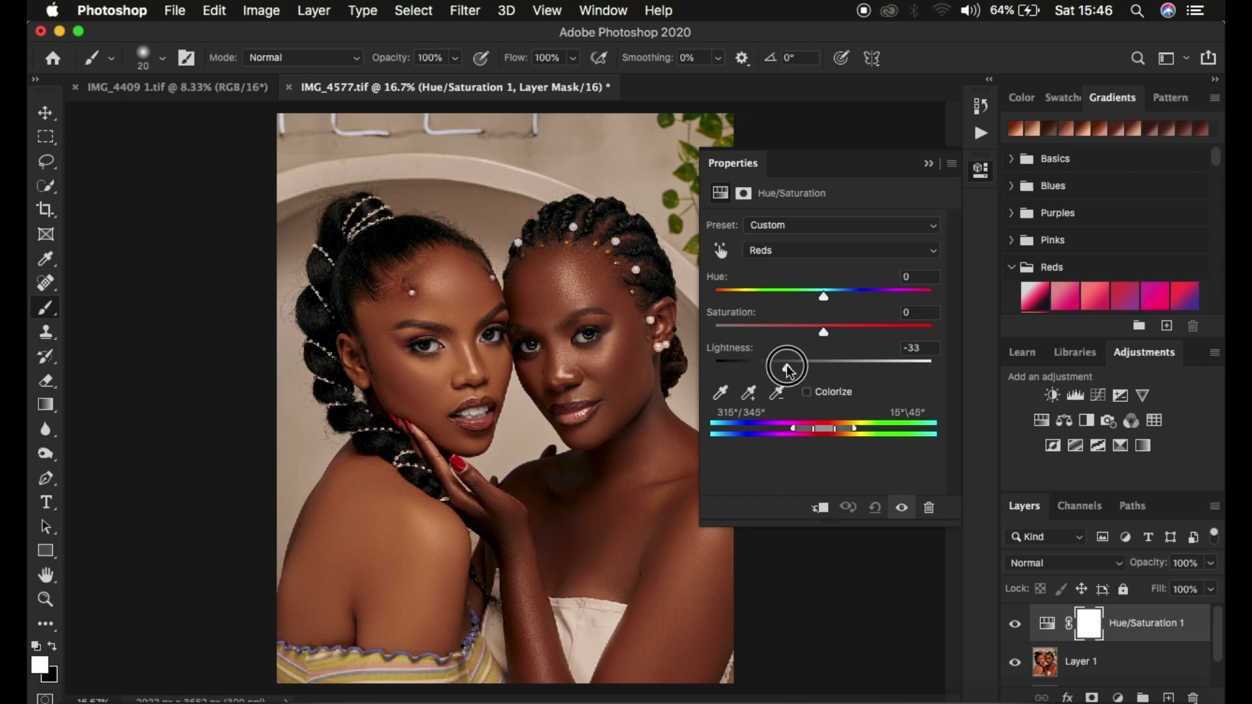
Step: Lower the Yellows saturation slightly in the Hue/Saturation adjustment
click(780, 253)
click(781, 260)
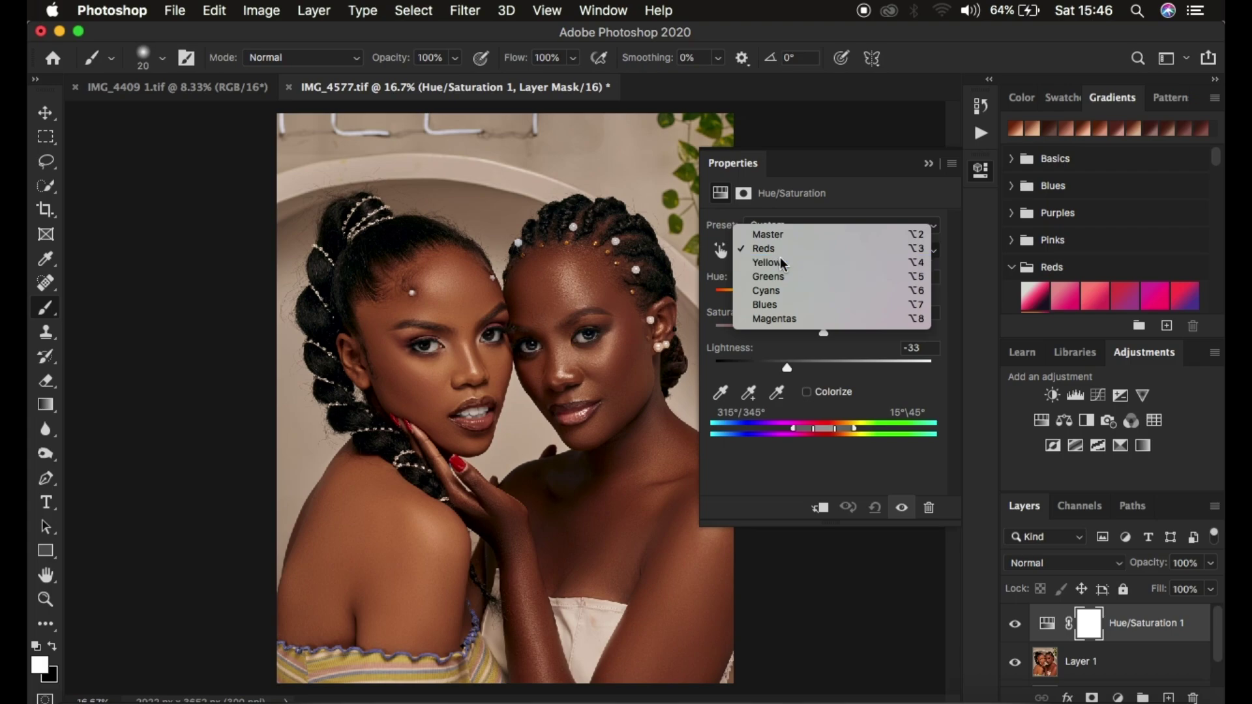
drag(823, 330, 814, 334)
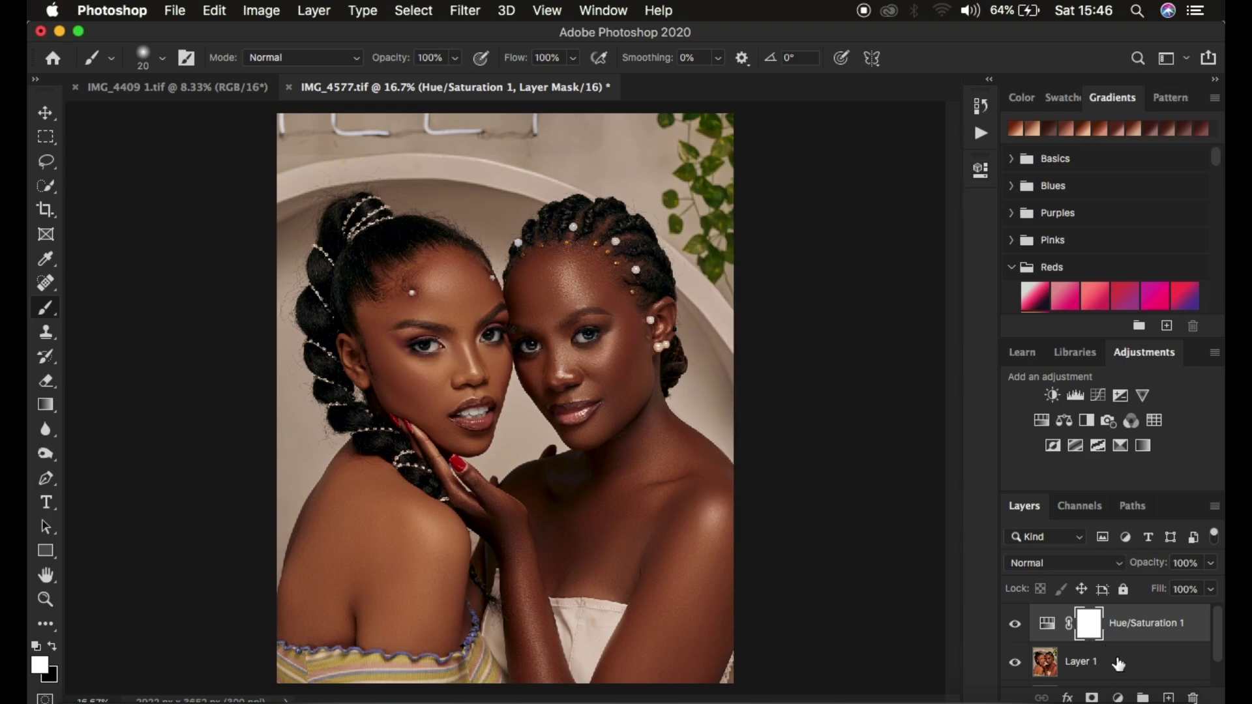
Step: Add a Black & White adjustment layer with the Multiply blend mode and 3% opacity
click(1118, 697)
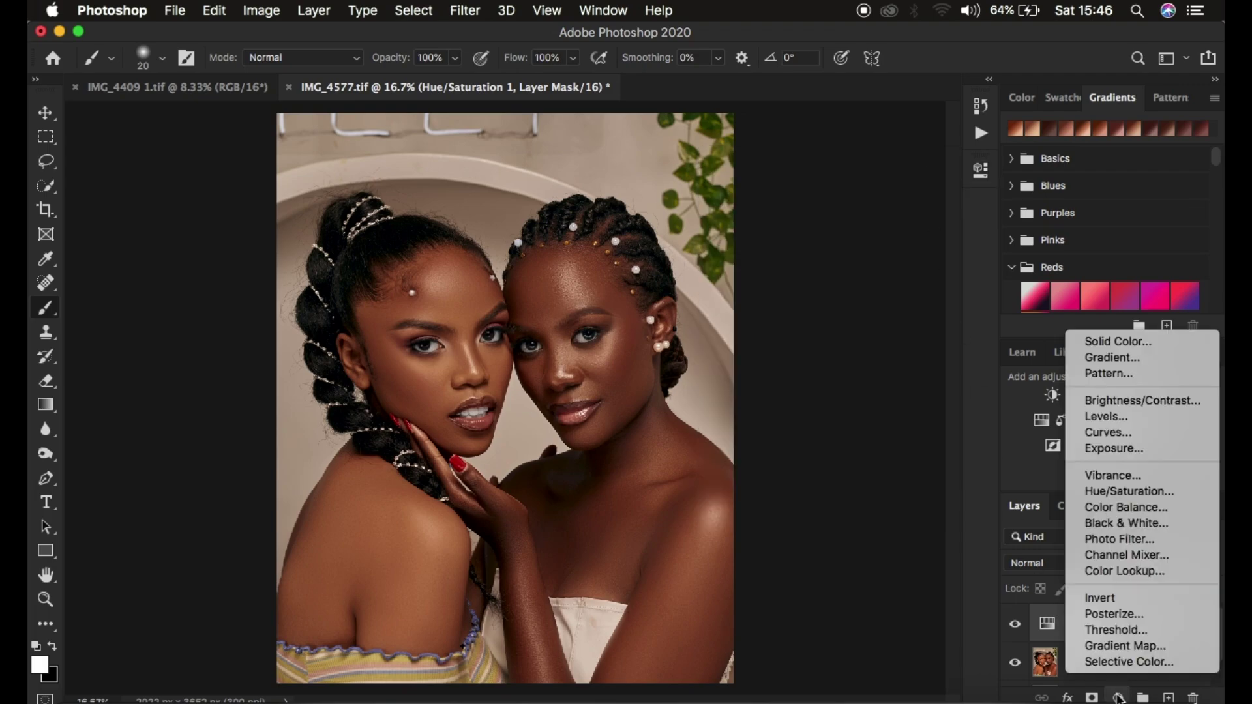
click(1117, 523)
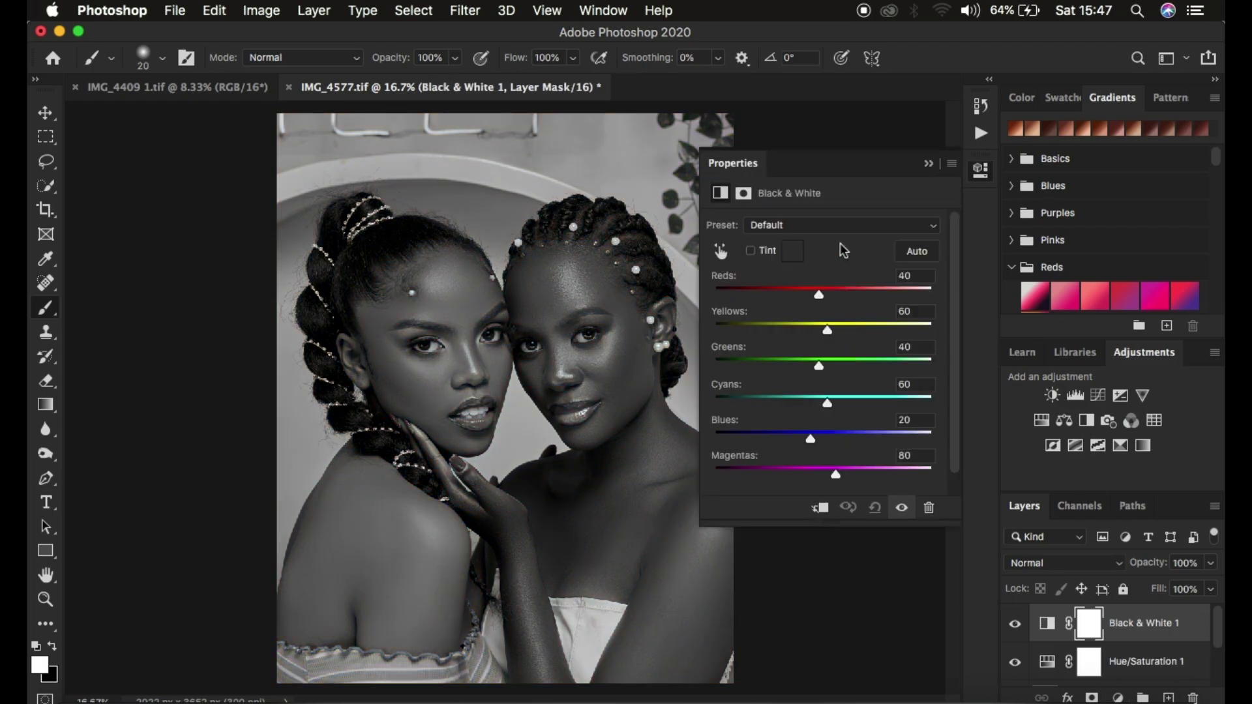
click(1057, 563)
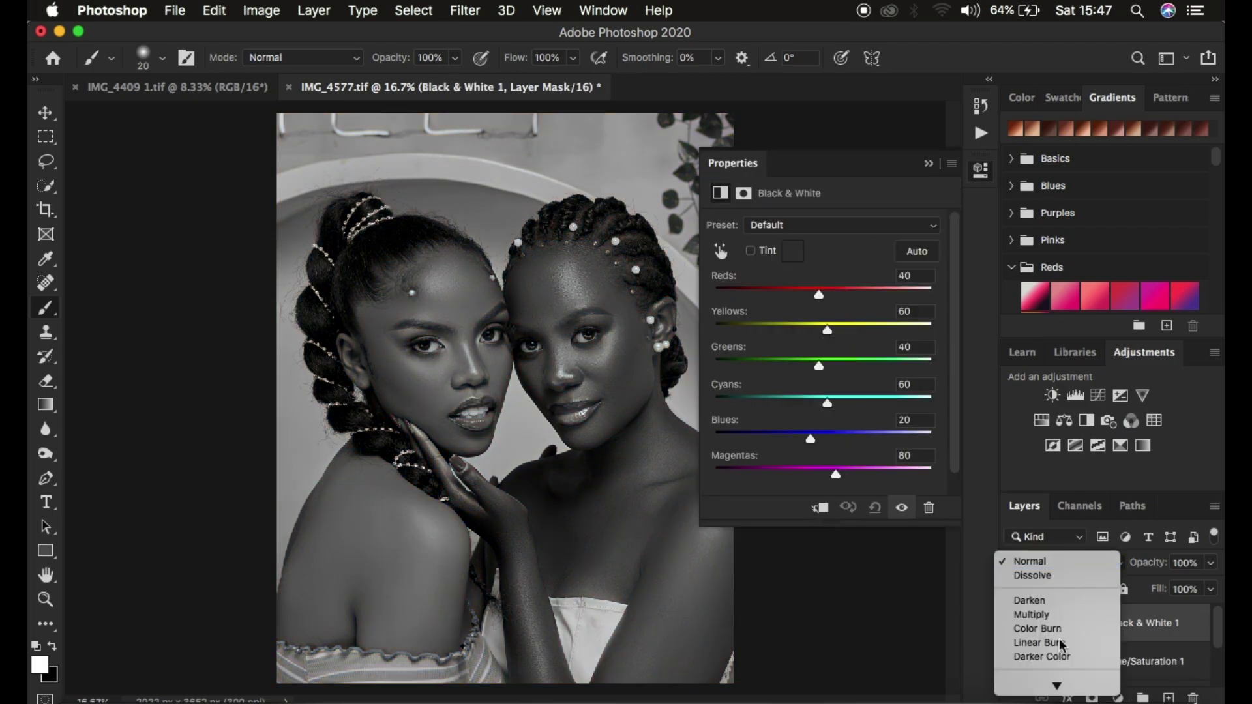
click(1049, 531)
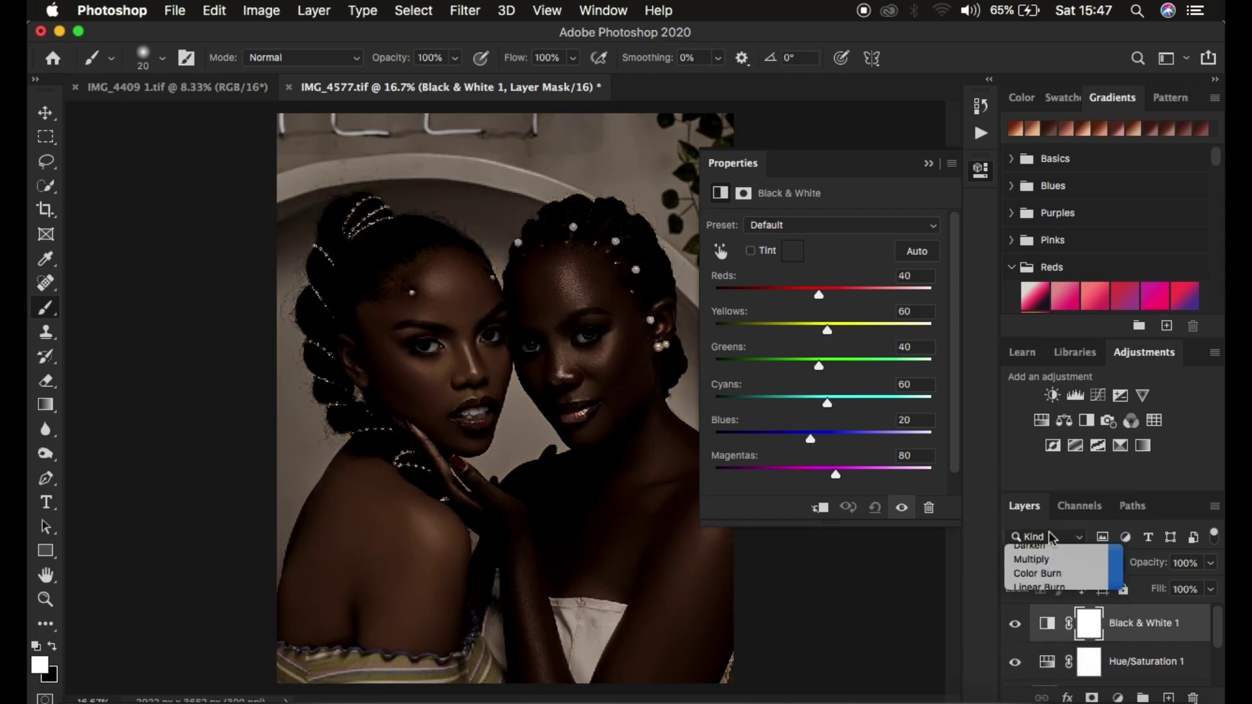
drag(1141, 560, 1058, 568)
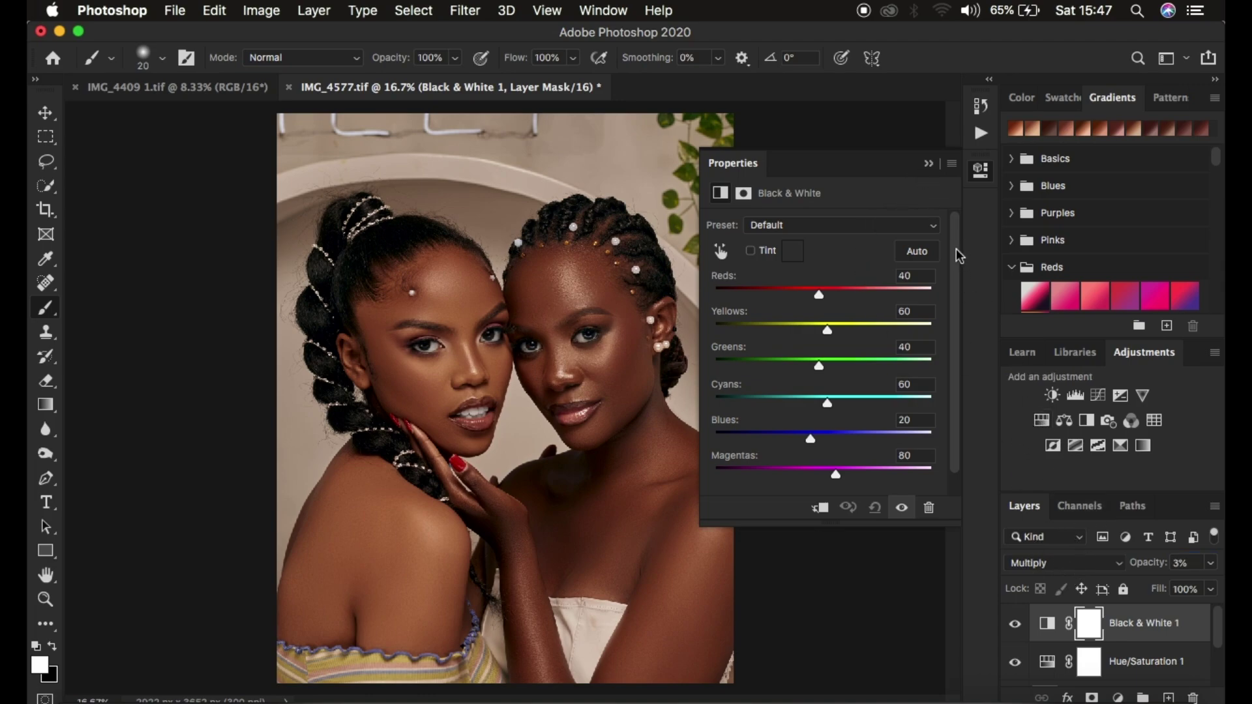
click(928, 165)
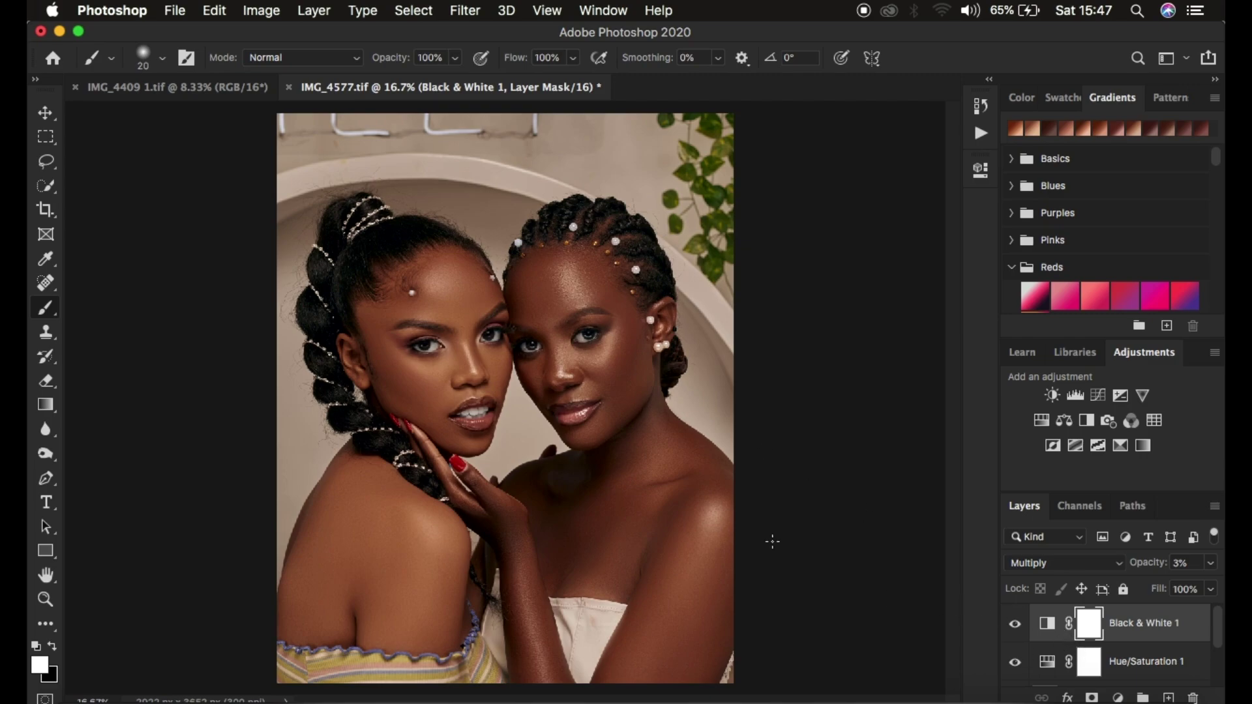
Step: Reopen the Hue/Saturation adjustment layer and darken the Reds lightness slightly further
double_click(1047, 662)
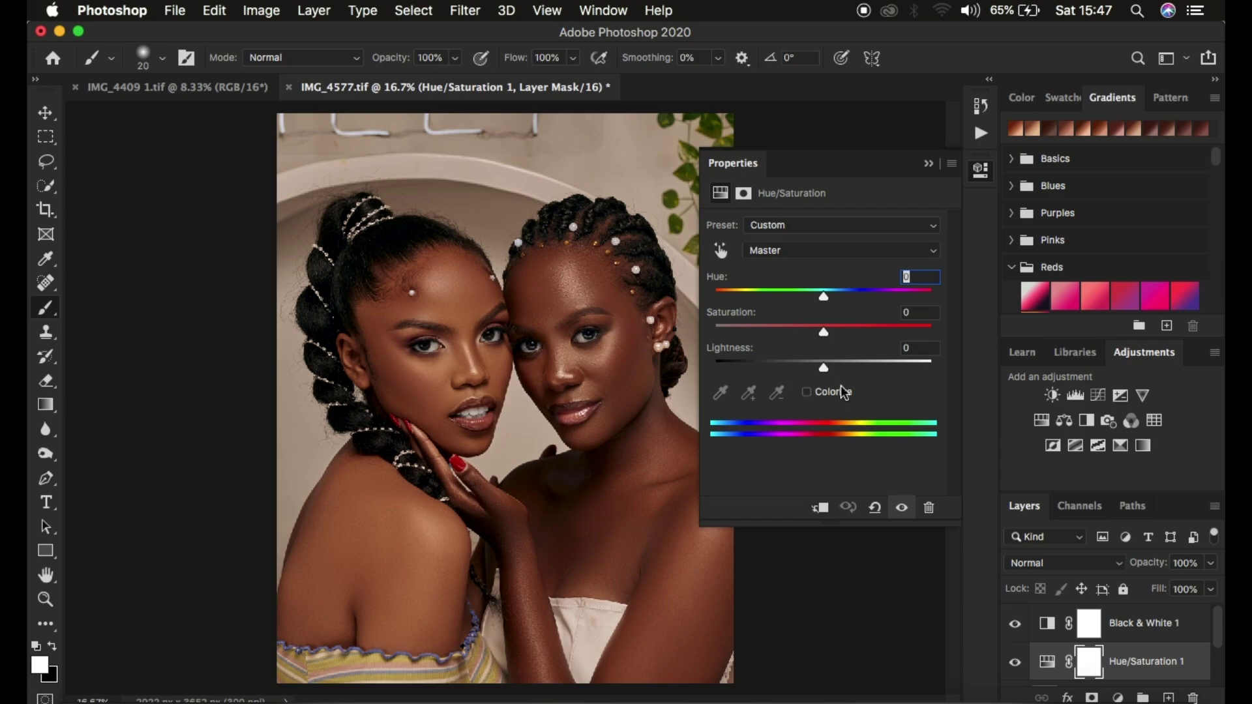
click(792, 251)
click(791, 261)
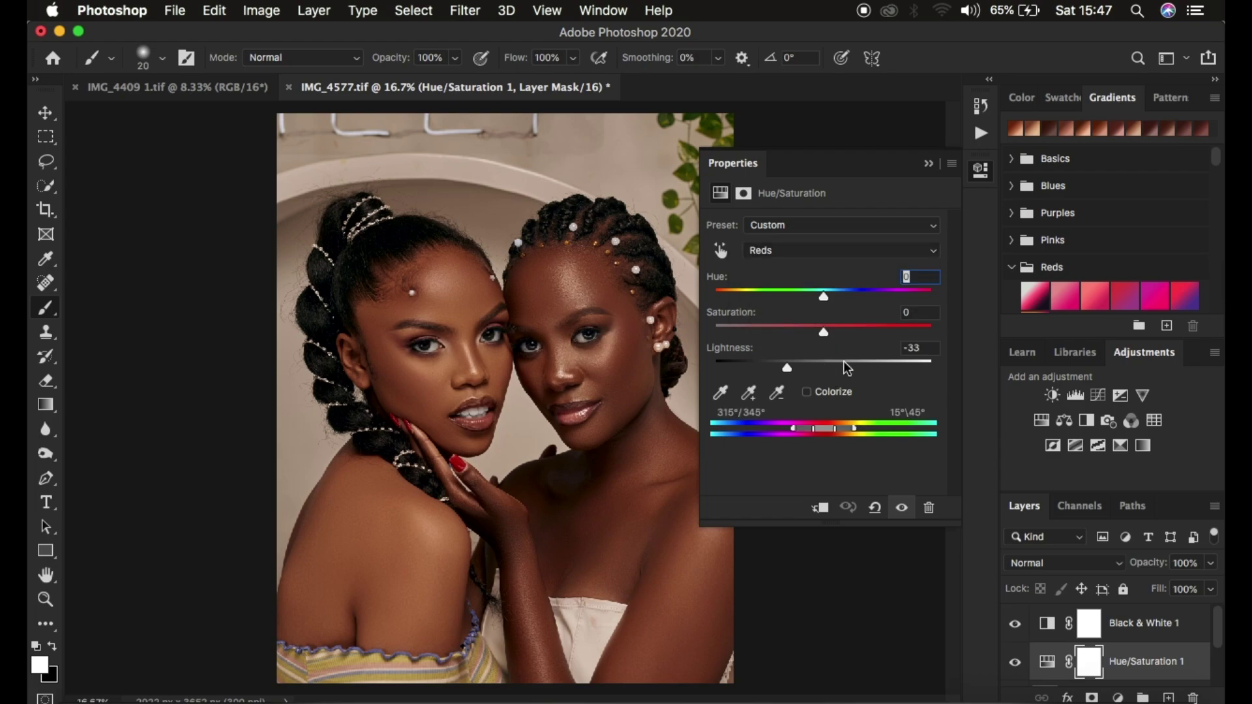
drag(785, 365, 783, 367)
click(929, 163)
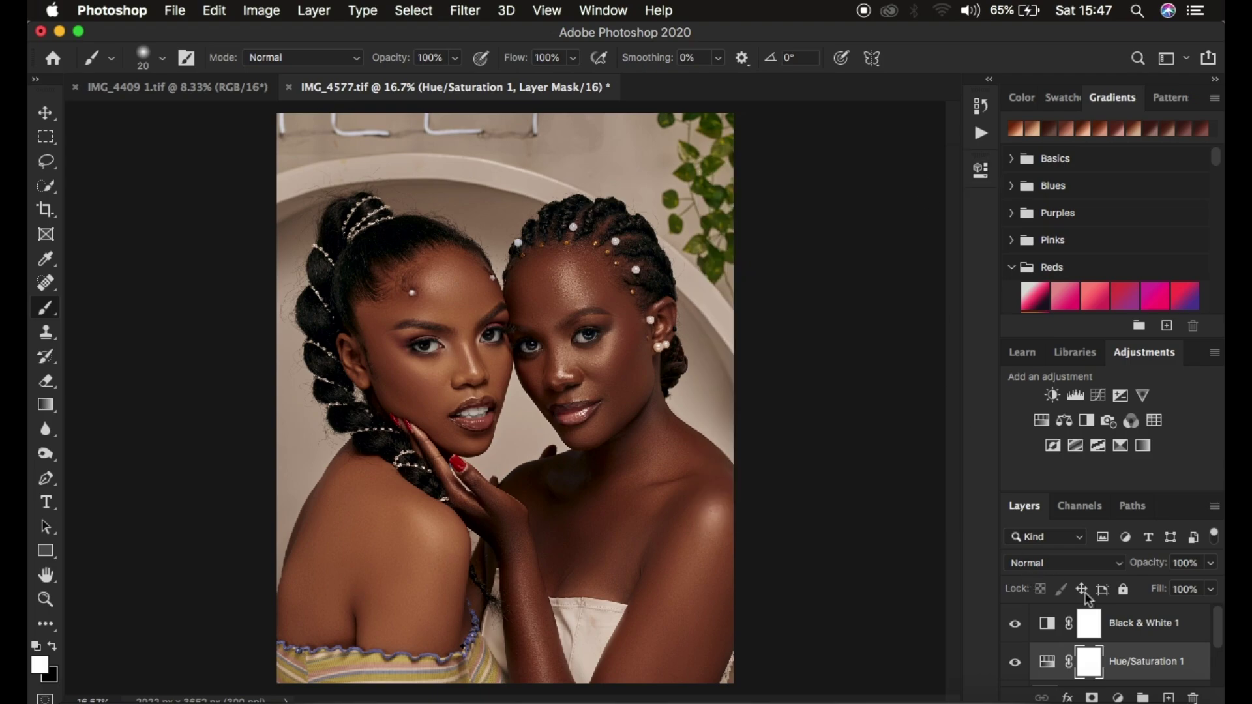
Step: Group the Black & White and Hue/Saturation adjustment layers and give the group a layer mask inverted to black
scroll(1154, 648, down, 3)
scroll(1156, 644, up, 2)
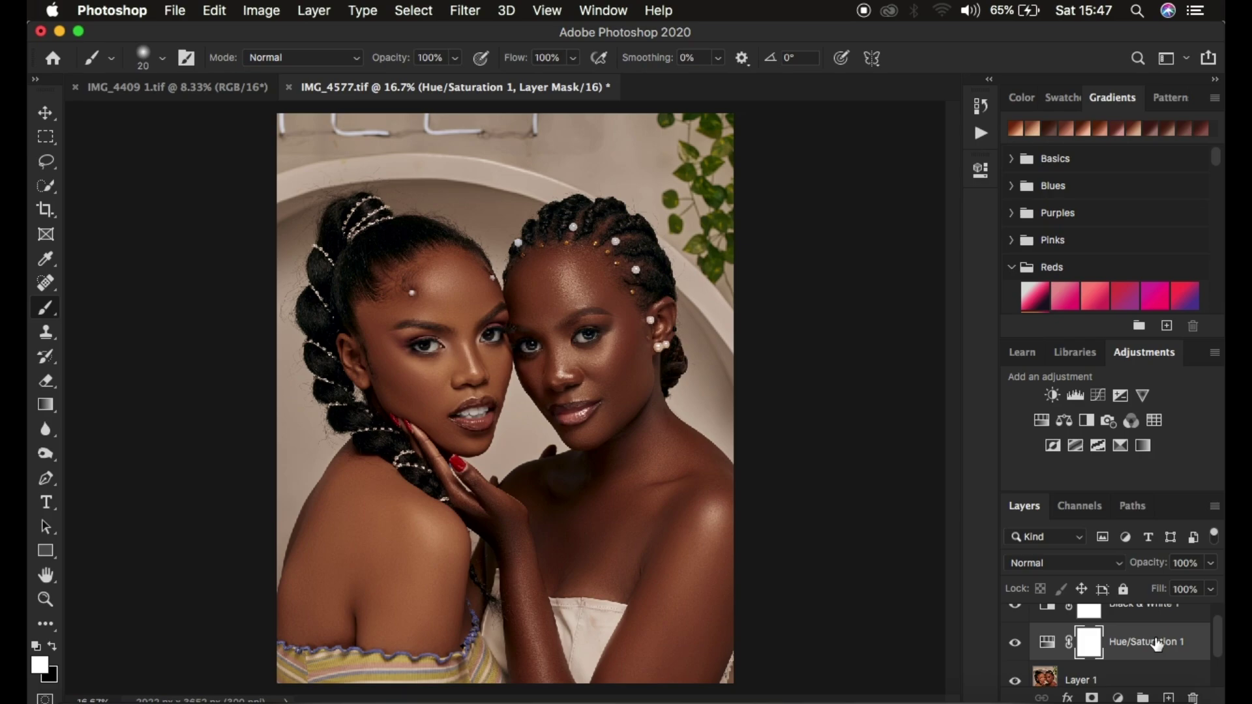
scroll(1156, 645, up, 1)
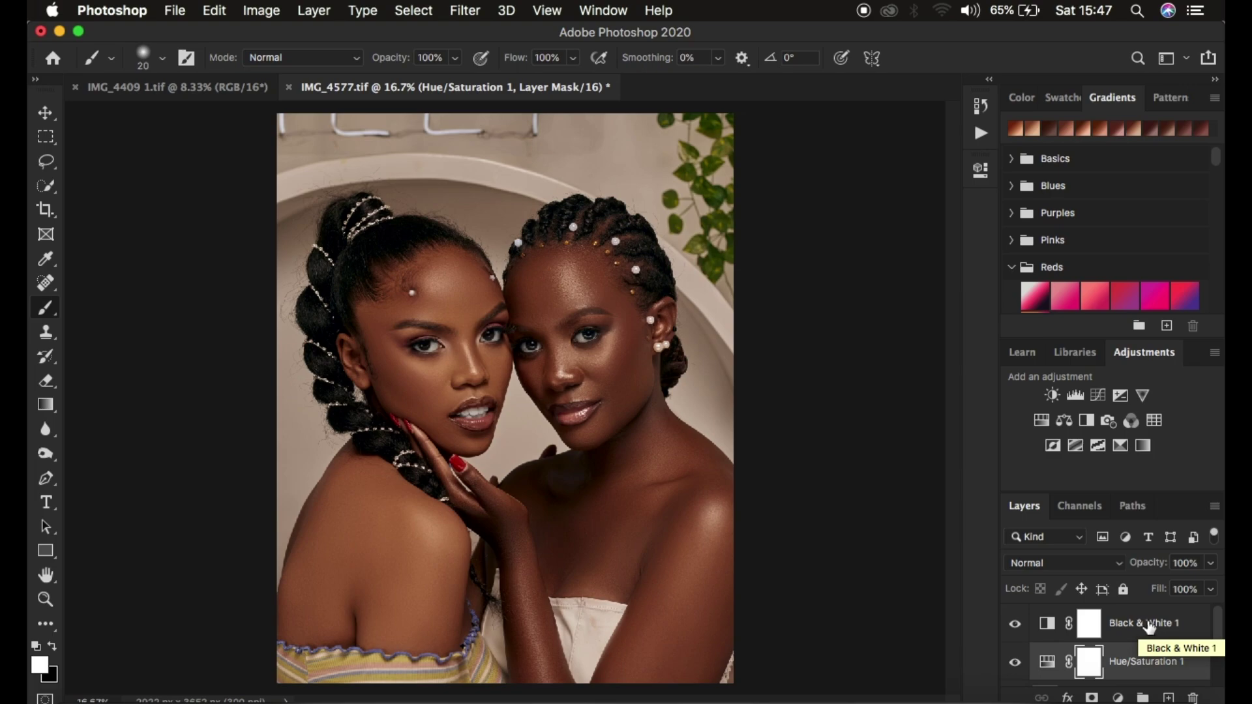
click(1149, 627)
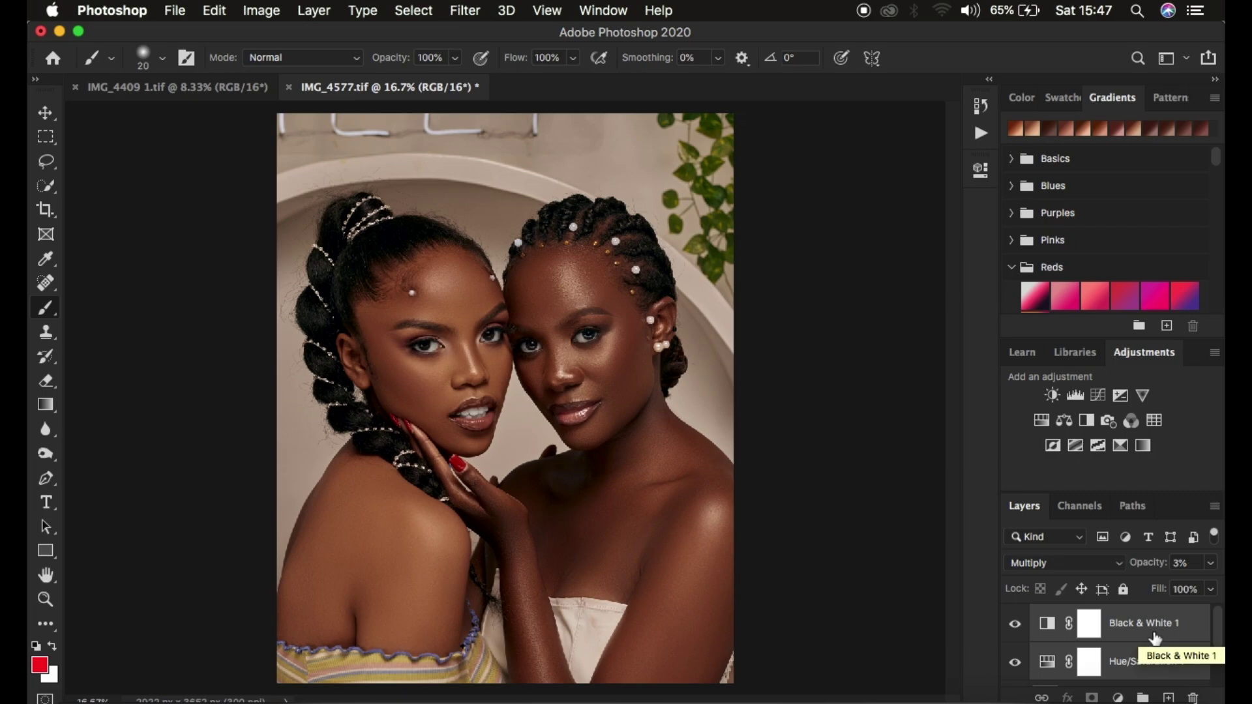
key(super+g)
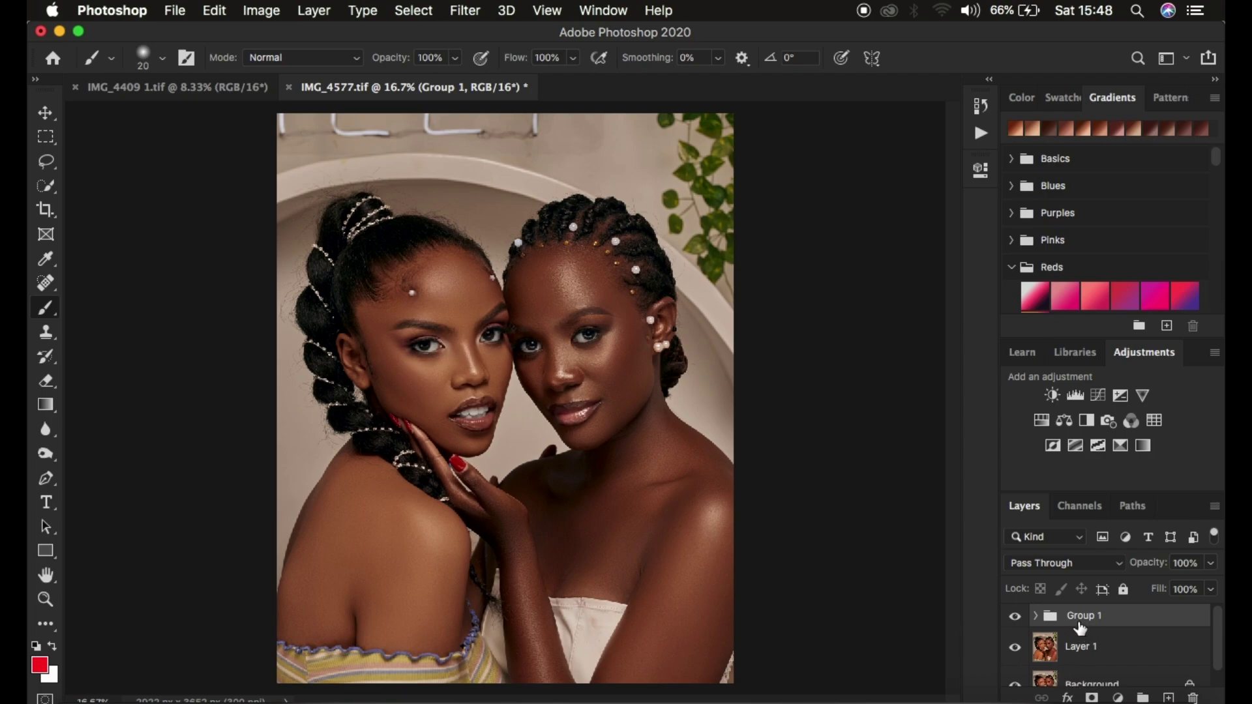
click(1091, 697)
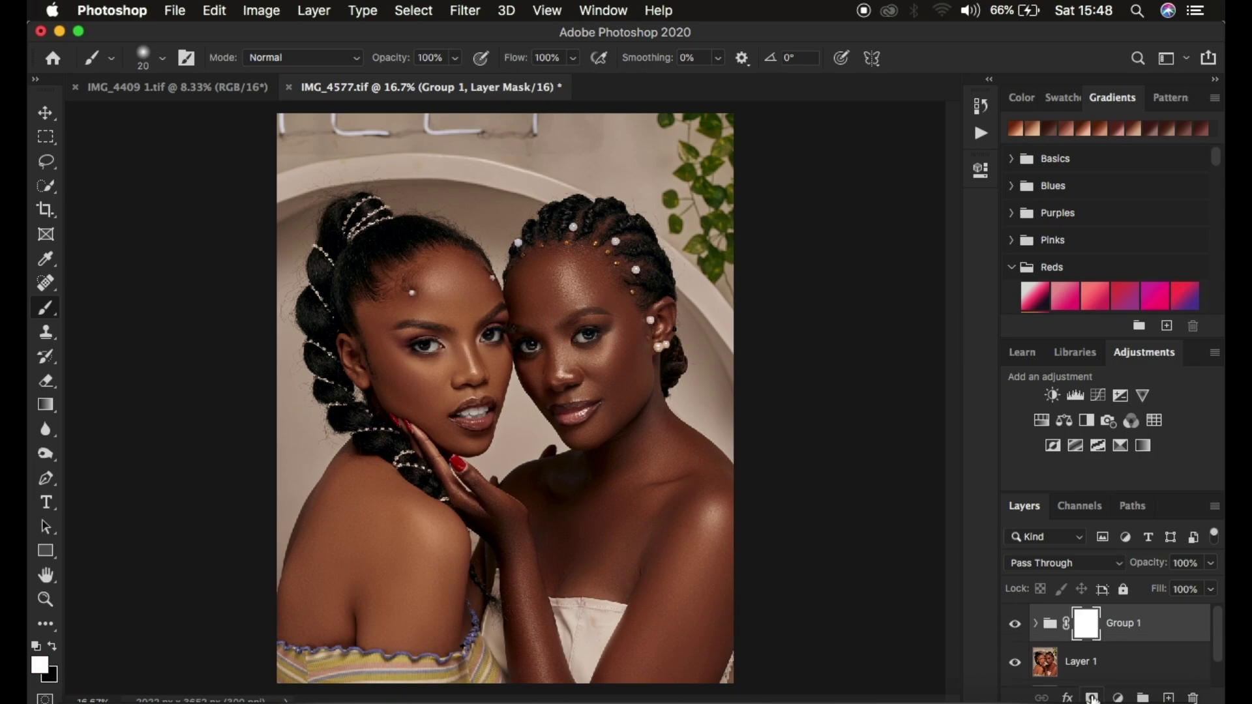
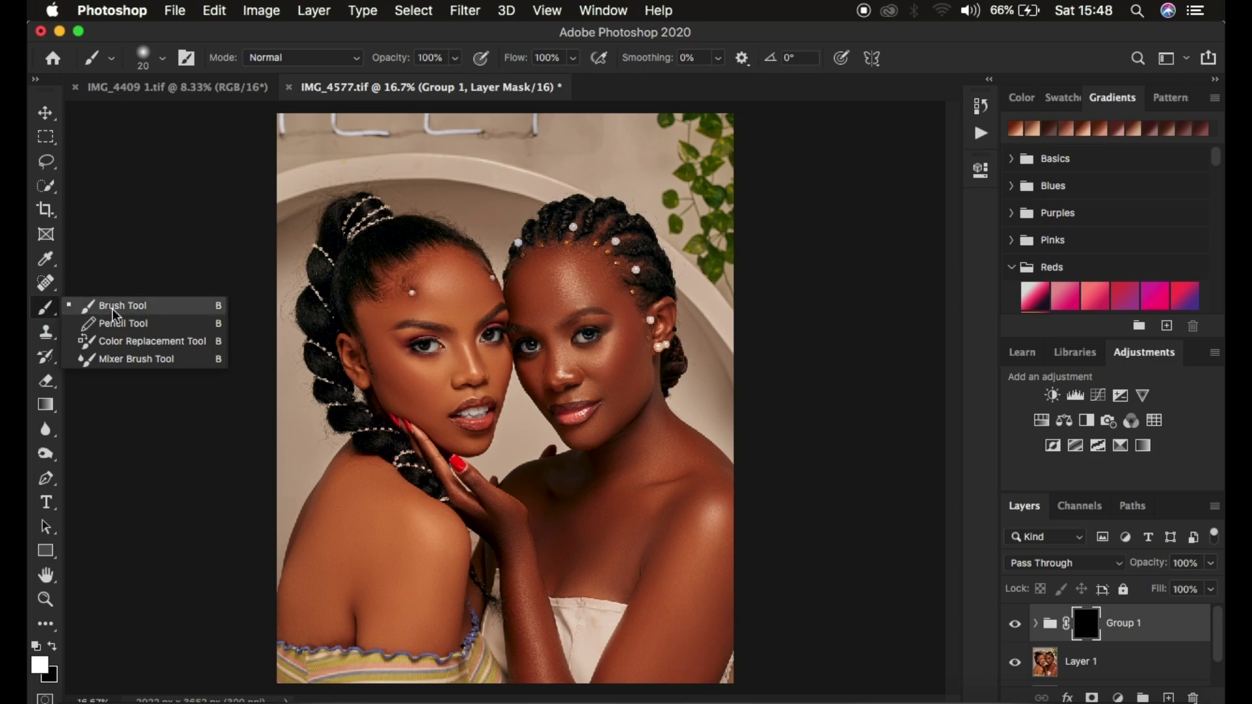
Step: Set up the Brush tool with the Soft Round tip, white foreground colour and 250 px size for painting on the group's mask
click(115, 314)
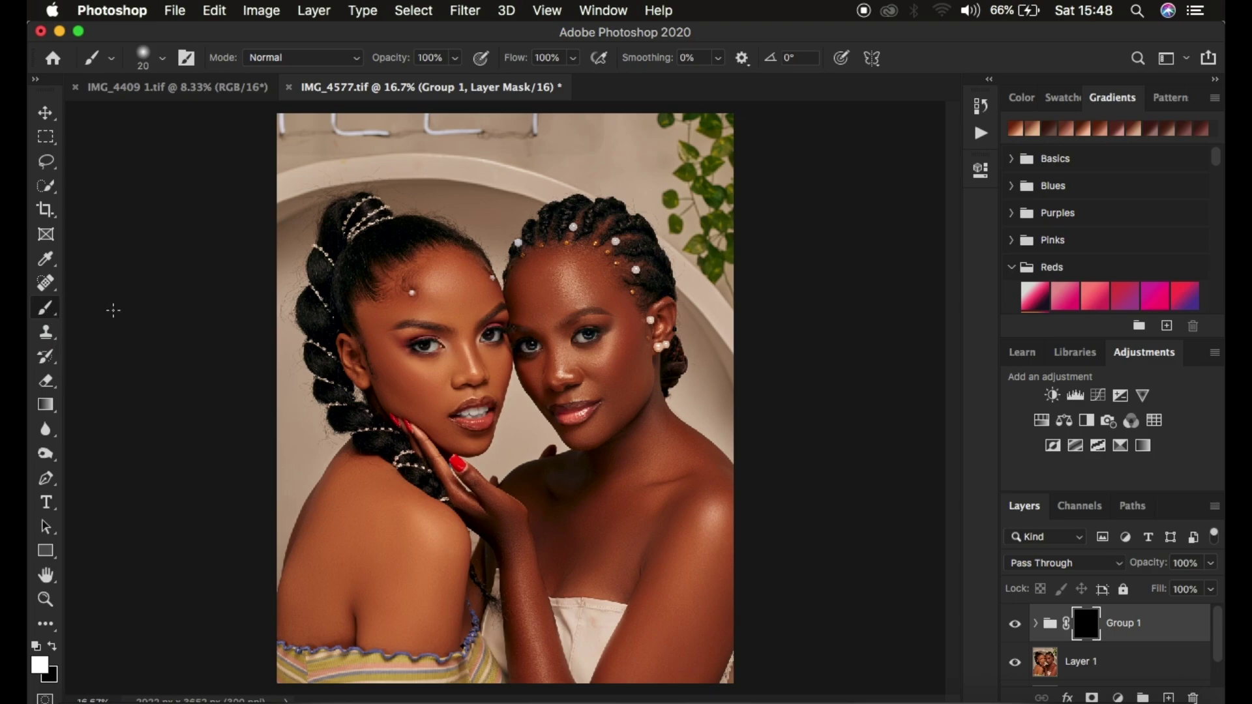
click(162, 58)
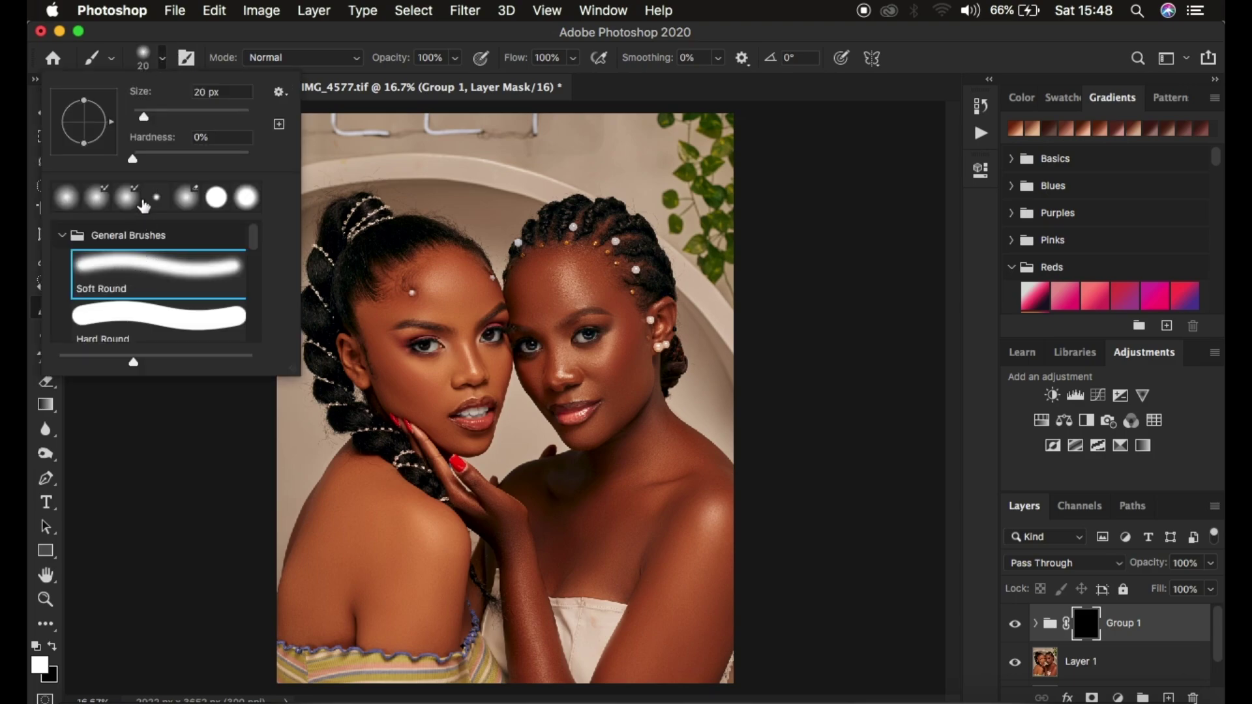
click(158, 58)
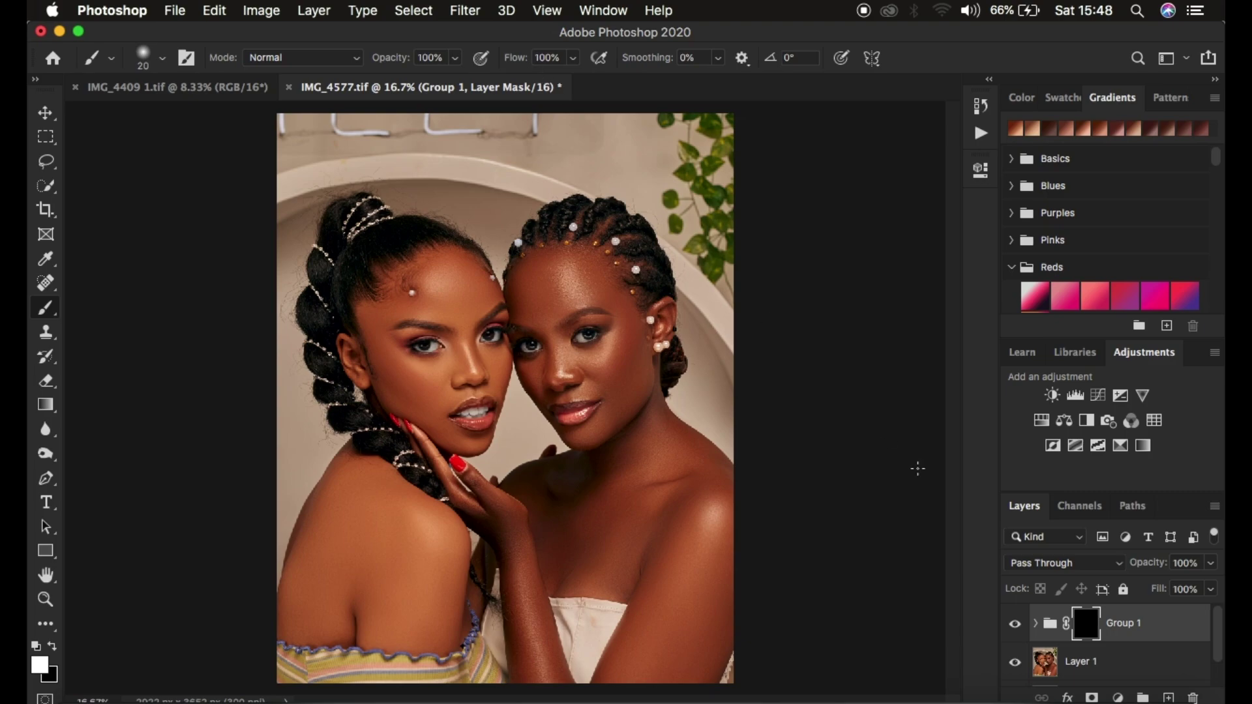
click(54, 648)
click(54, 648)
click(54, 648)
click(54, 648)
key(bracketright)
key(bracketright)
key(bracketright)
key(bracketright)
key(bracketright)
key(bracketright)
key(bracketright)
key(bracketright)
key(bracketright)
key(bracketright)
key(bracketleft)
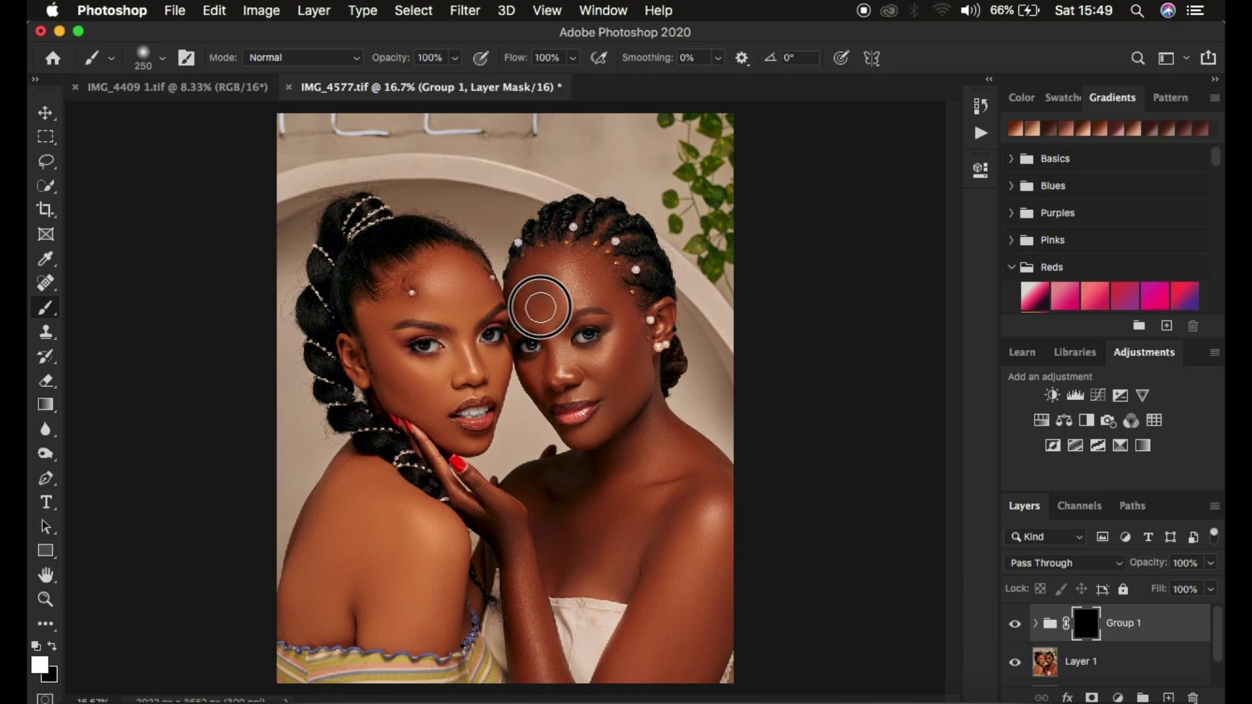
Step: Paint white on Group 1's mask over the right-hand woman's face, neck, chest, shoulder and upper arm, varying the brush size
mouse_move(525, 279)
mouse_down()
mouse_move(527, 307)
mouse_move(561, 283)
mouse_move(538, 253)
mouse_move(585, 315)
mouse_move(606, 284)
mouse_move(587, 280)
mouse_move(587, 326)
mouse_move(615, 408)
mouse_move(590, 350)
mouse_move(570, 345)
mouse_move(551, 360)
mouse_move(560, 387)
mouse_move(523, 318)
mouse_move(548, 336)
mouse_move(569, 415)
mouse_move(607, 440)
mouse_move(620, 300)
mouse_move(637, 369)
mouse_move(653, 314)
mouse_move(612, 275)
mouse_move(632, 303)
mouse_move(608, 239)
mouse_move(568, 246)
mouse_move(595, 220)
mouse_move(639, 293)
mouse_move(609, 288)
mouse_move(663, 328)
mouse_move(638, 456)
mouse_move(611, 434)
mouse_move(597, 443)
mouse_move(611, 449)
mouse_move(613, 509)
mouse_move(628, 519)
mouse_move(551, 539)
mouse_move(503, 519)
mouse_move(546, 701)
mouse_move(527, 658)
mouse_move(522, 555)
mouse_move(612, 587)
mouse_move(555, 566)
mouse_move(562, 541)
mouse_move(510, 530)
mouse_move(512, 510)
mouse_move(566, 506)
mouse_move(527, 489)
mouse_move(639, 518)
mouse_up()
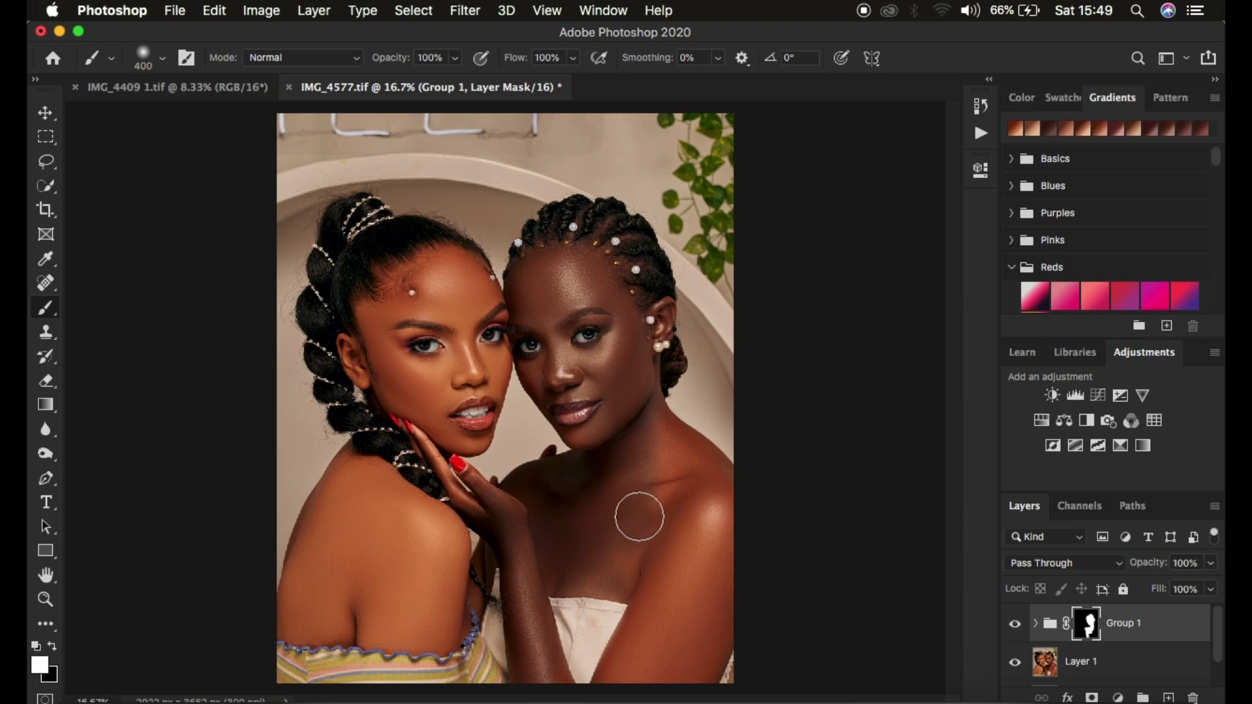
key(bracketright)
key(bracketright)
key(bracketright)
key(bracketright)
key(bracketright)
key(bracketright)
mouse_move(693, 506)
mouse_down()
mouse_move(669, 470)
mouse_move(708, 536)
mouse_move(662, 595)
mouse_up()
key(bracketleft)
key(bracketleft)
key(bracketleft)
mouse_move(670, 613)
mouse_down()
mouse_move(618, 652)
mouse_move(688, 671)
mouse_move(718, 619)
mouse_up()
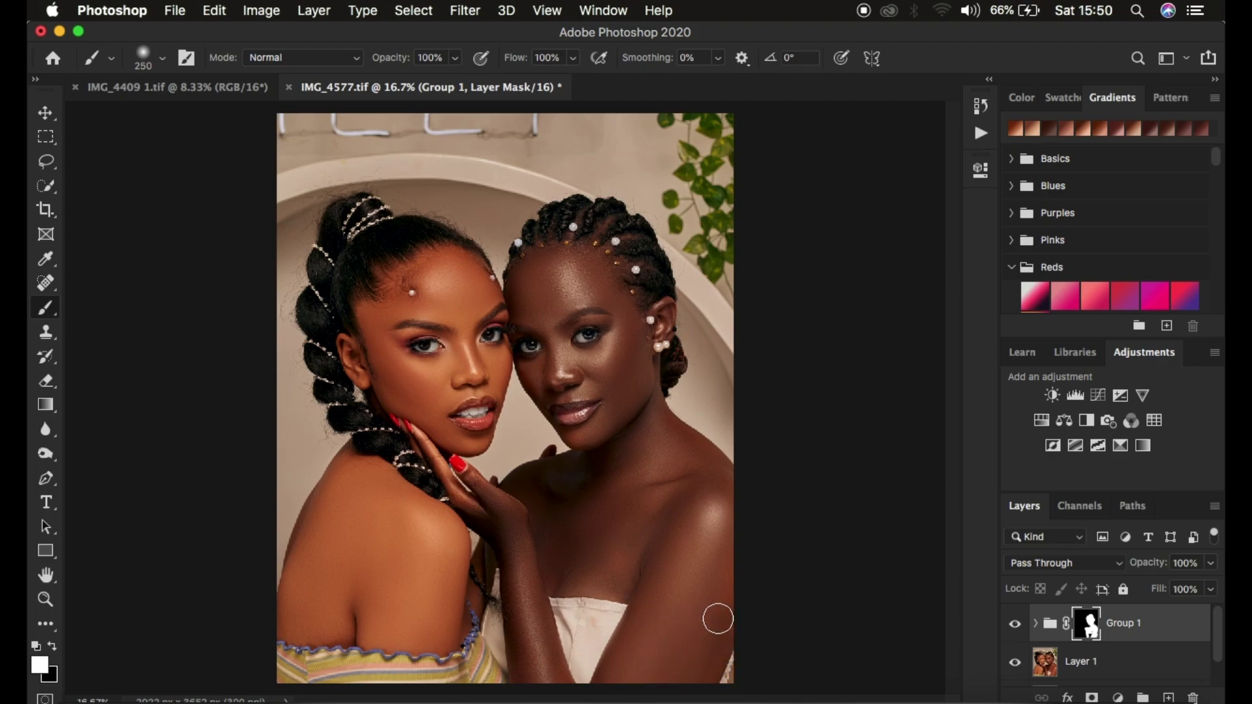
Step: Extend the white mask painting over the right-hand woman's forearm, hand and fingers, reducing the brush to 125 px for the narrow areas
mouse_move(722, 575)
mouse_down()
mouse_move(710, 657)
mouse_move(717, 539)
mouse_move(702, 481)
mouse_move(663, 436)
mouse_move(716, 482)
mouse_move(658, 418)
mouse_move(728, 487)
mouse_move(647, 403)
mouse_move(645, 340)
mouse_move(660, 311)
mouse_move(598, 378)
mouse_move(536, 355)
mouse_move(538, 374)
mouse_move(525, 275)
mouse_move(525, 298)
mouse_move(571, 280)
mouse_move(561, 298)
mouse_move(614, 361)
mouse_move(629, 355)
mouse_move(626, 330)
mouse_move(642, 311)
mouse_move(662, 311)
mouse_move(609, 419)
mouse_move(583, 434)
mouse_move(531, 362)
mouse_move(538, 387)
mouse_move(521, 294)
mouse_move(593, 461)
mouse_move(551, 503)
mouse_move(480, 490)
mouse_up()
key(bracketleft)
key(bracketleft)
key(bracketleft)
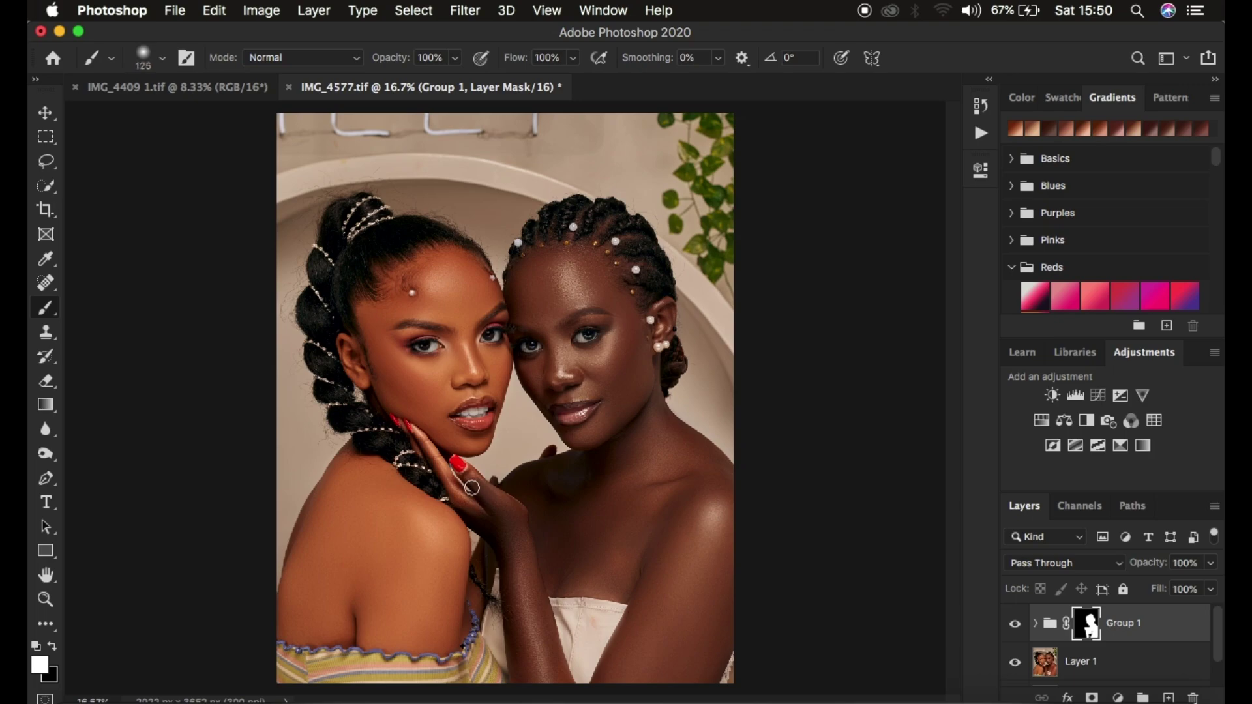
mouse_move(404, 430)
mouse_down()
mouse_move(480, 515)
mouse_move(453, 495)
mouse_move(492, 511)
mouse_move(497, 501)
mouse_move(467, 476)
mouse_move(521, 511)
mouse_move(499, 509)
mouse_move(524, 494)
mouse_move(515, 531)
mouse_move(532, 608)
mouse_move(507, 504)
mouse_move(530, 559)
mouse_move(530, 687)
mouse_move(512, 657)
mouse_move(520, 680)
mouse_move(542, 650)
mouse_move(576, 695)
mouse_move(606, 693)
mouse_move(647, 578)
mouse_move(581, 559)
mouse_move(560, 578)
mouse_move(559, 536)
mouse_move(484, 495)
mouse_move(562, 488)
mouse_move(547, 489)
mouse_move(608, 449)
mouse_move(576, 435)
mouse_move(526, 379)
mouse_move(514, 275)
mouse_move(540, 272)
mouse_move(528, 313)
mouse_move(544, 265)
mouse_move(521, 268)
mouse_move(538, 285)
mouse_move(554, 226)
mouse_move(616, 233)
mouse_move(646, 330)
mouse_move(665, 303)
mouse_move(634, 382)
mouse_move(640, 405)
mouse_move(594, 425)
mouse_move(579, 385)
mouse_move(564, 401)
mouse_move(560, 354)
mouse_move(566, 402)
mouse_move(532, 367)
mouse_move(539, 391)
mouse_move(562, 243)
mouse_move(602, 223)
mouse_move(666, 478)
mouse_move(648, 539)
mouse_move(517, 573)
mouse_move(498, 515)
mouse_move(481, 506)
mouse_move(549, 499)
mouse_move(637, 447)
mouse_move(570, 428)
mouse_move(540, 279)
mouse_move(603, 347)
mouse_move(661, 308)
mouse_move(652, 413)
mouse_move(706, 490)
mouse_move(707, 649)
mouse_move(724, 648)
mouse_move(621, 701)
mouse_up()
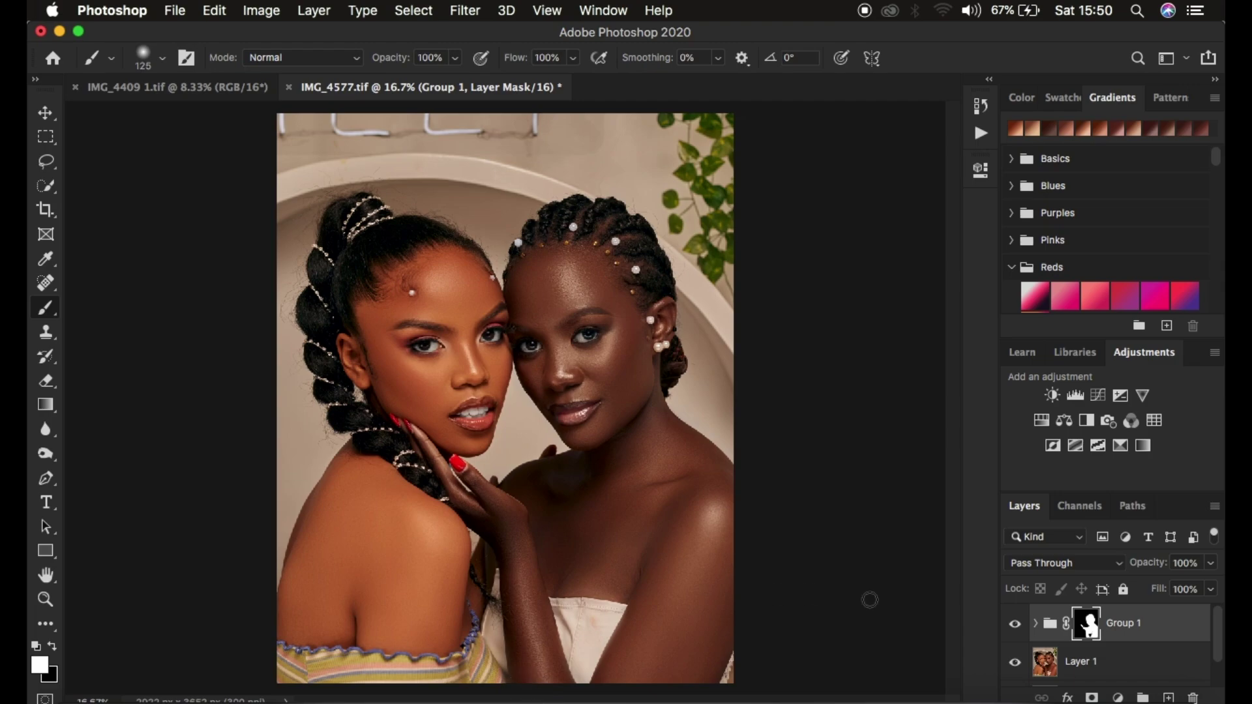
Step: Toggle Group 1's visibility to compare the right-hand woman's skin with and without the adjustments
click(1015, 625)
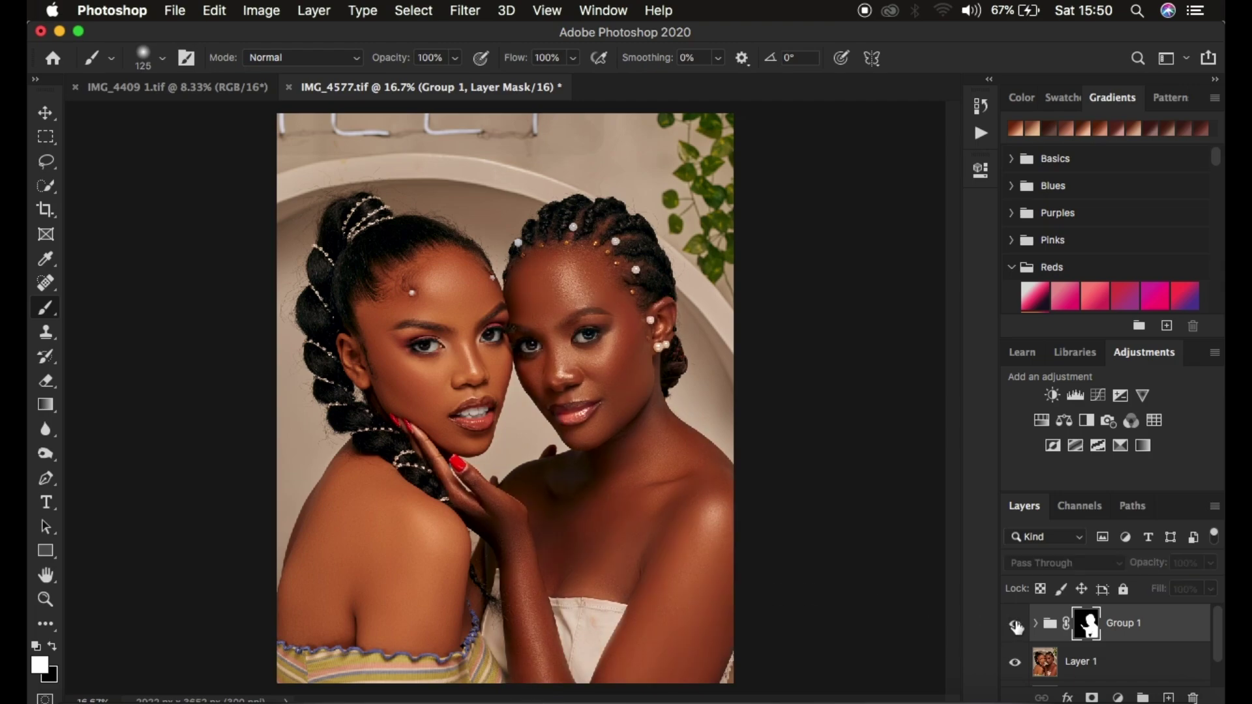
click(1015, 625)
click(1015, 625)
click(1015, 626)
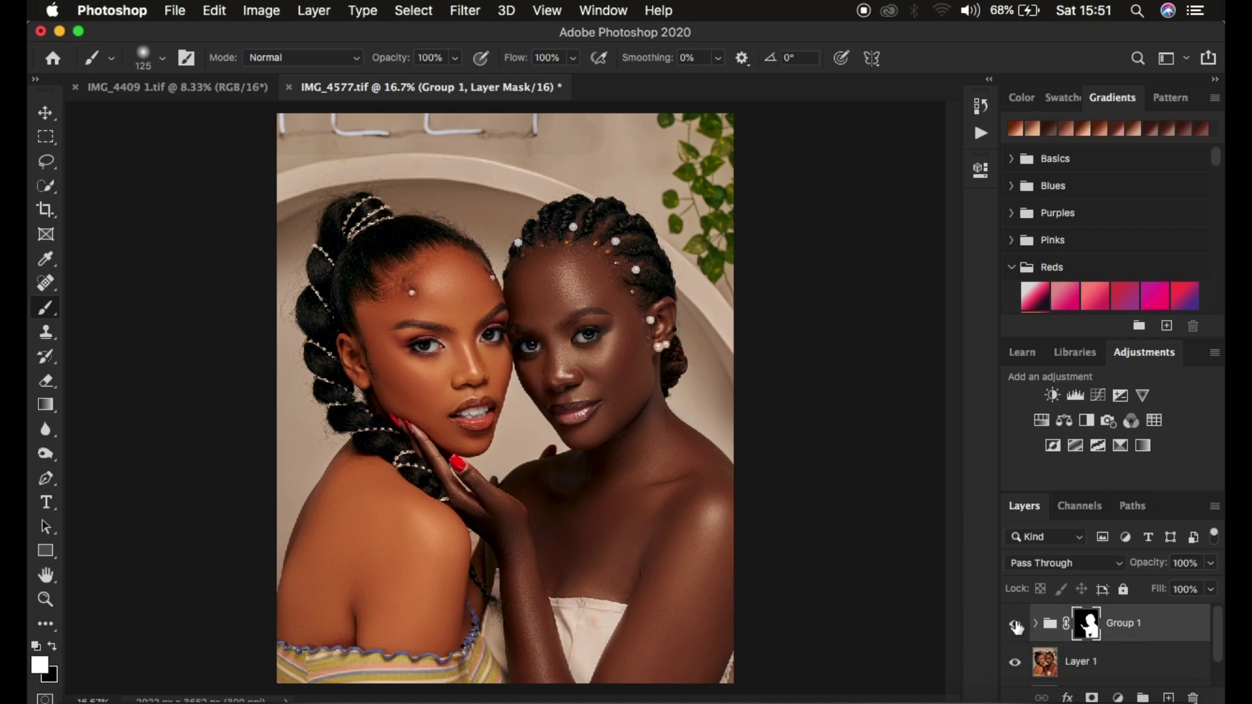
click(1107, 669)
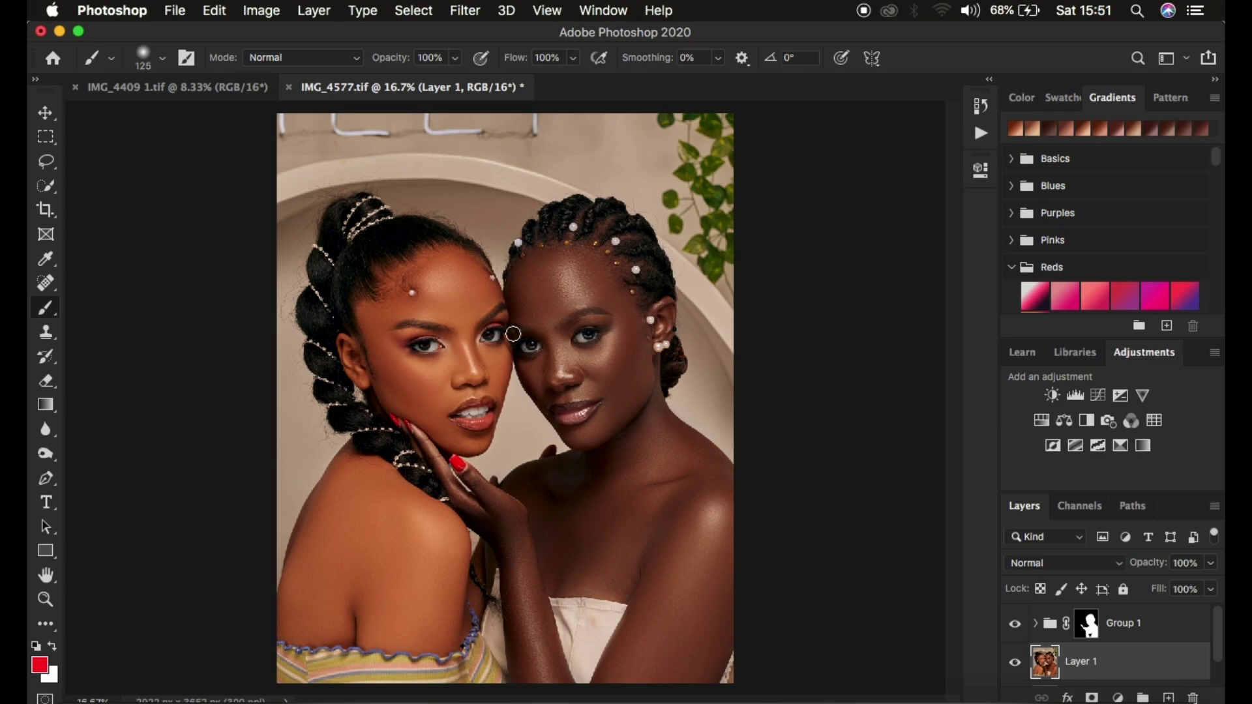
click(464, 10)
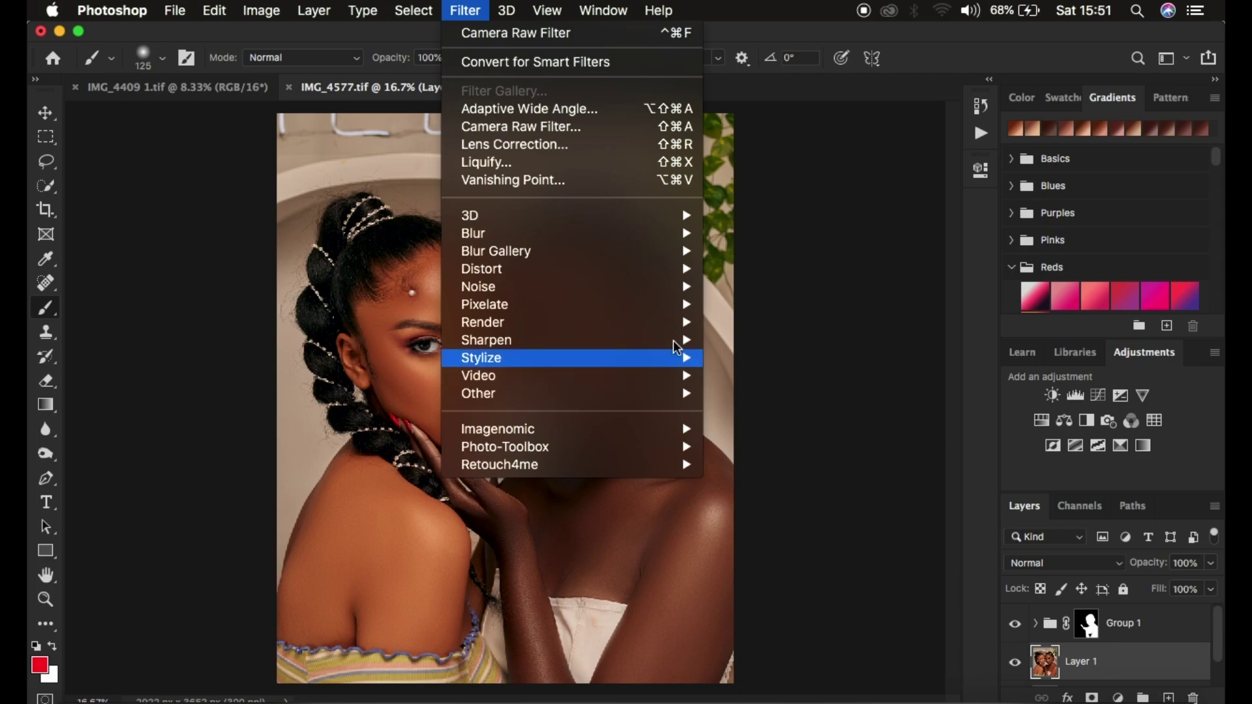
click(566, 133)
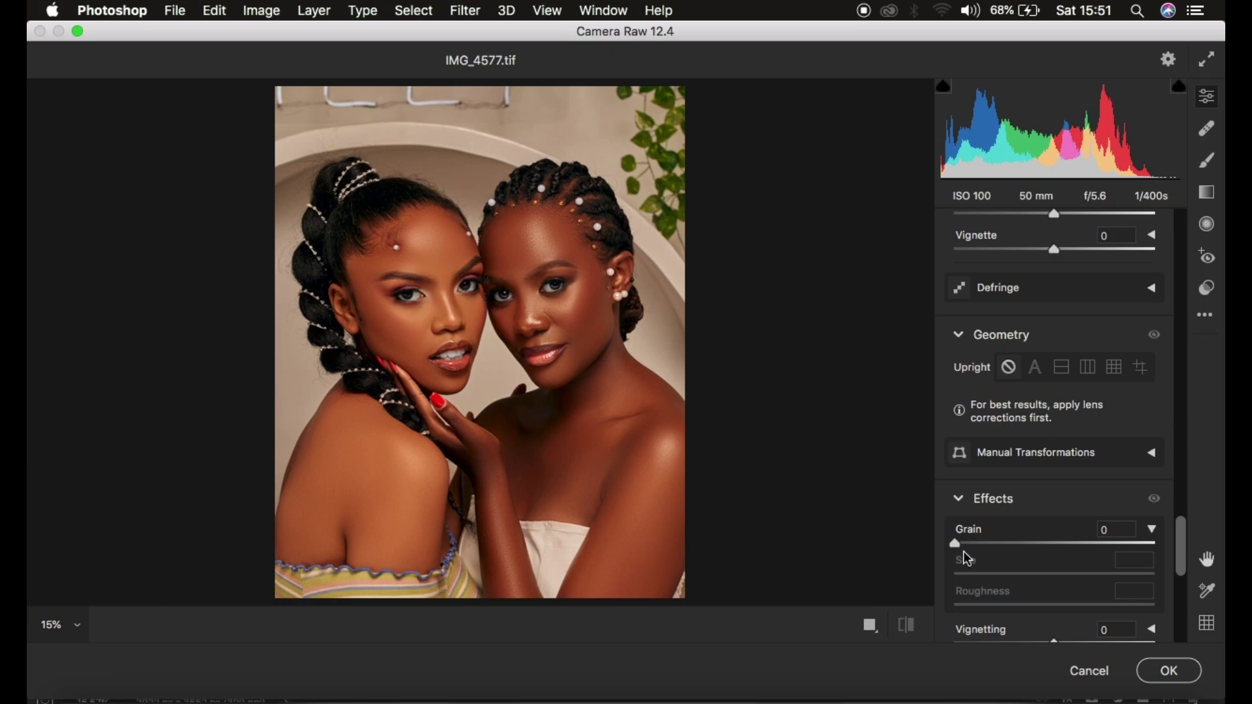
click(1088, 672)
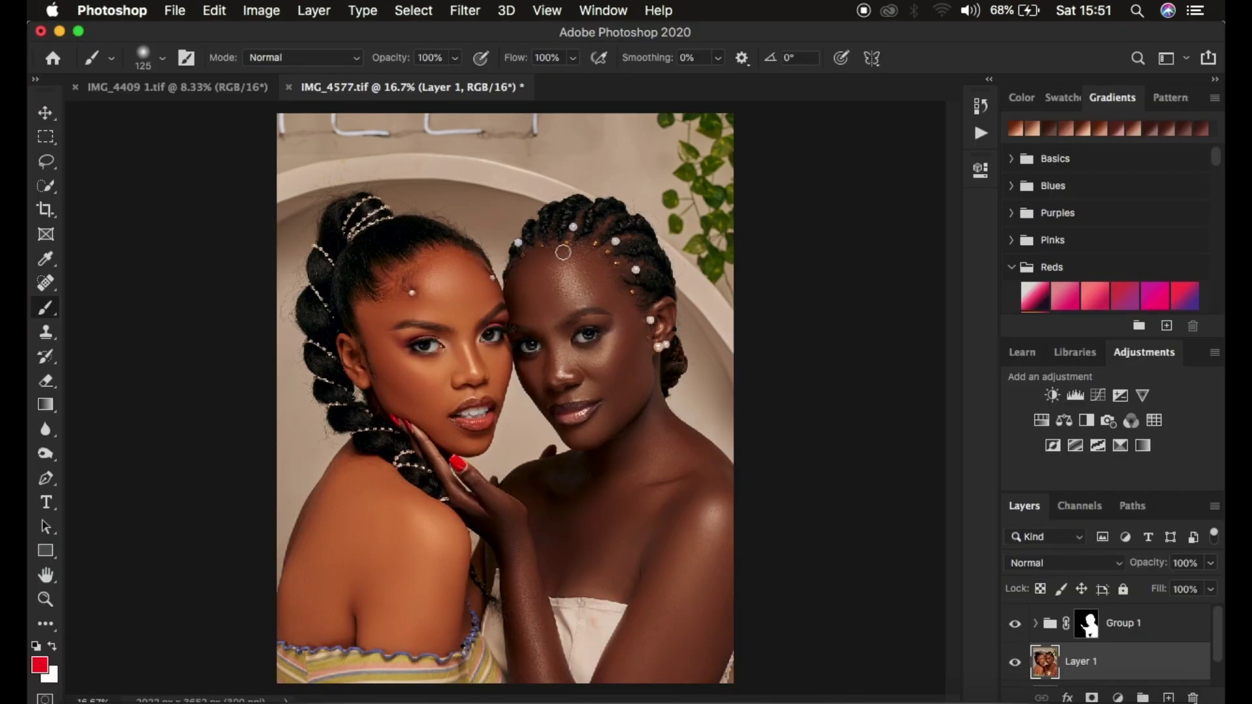
Step: Stamp all visible layers into a new layer above Group 1 and open it in the Camera Raw Filter
click(1163, 632)
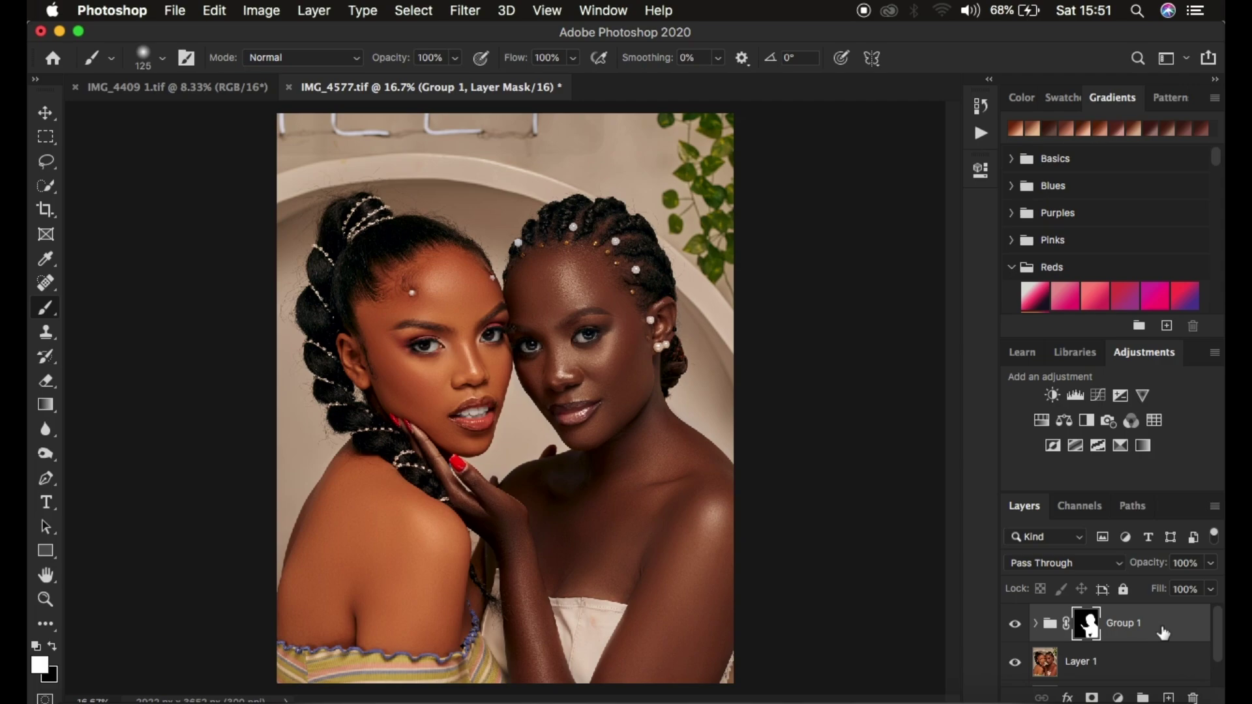
key(super+alt+shift+e)
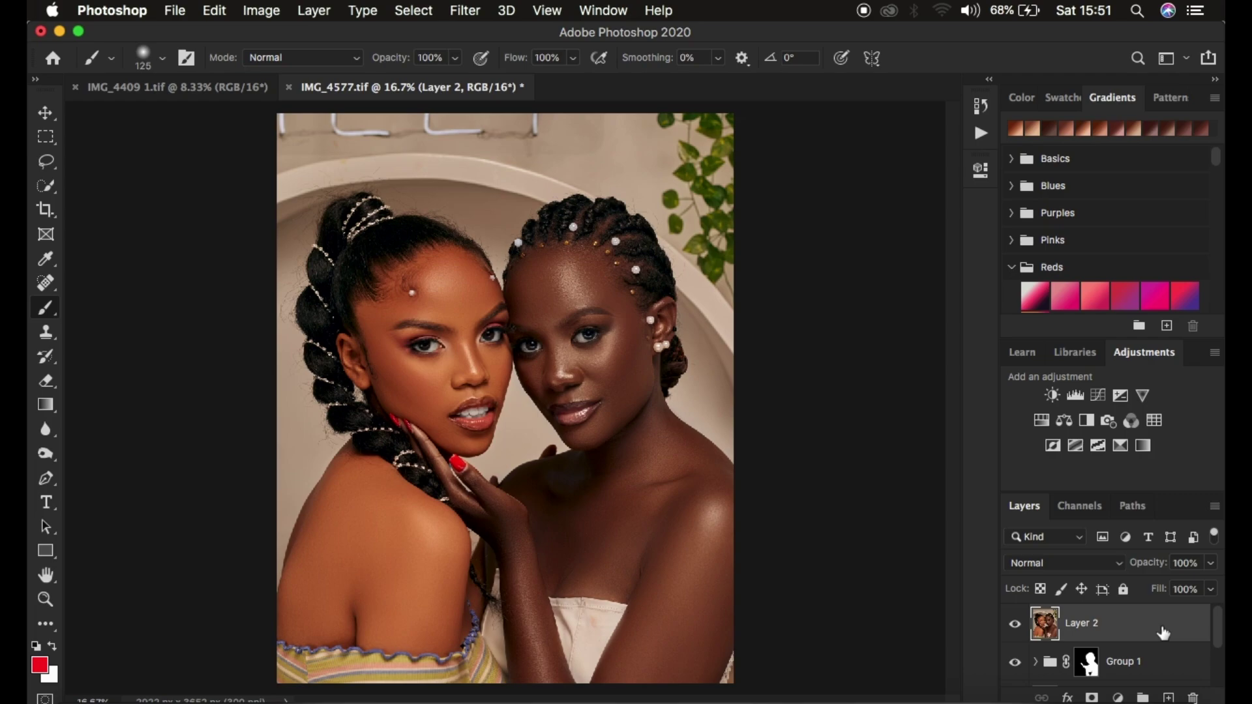
click(474, 8)
click(506, 125)
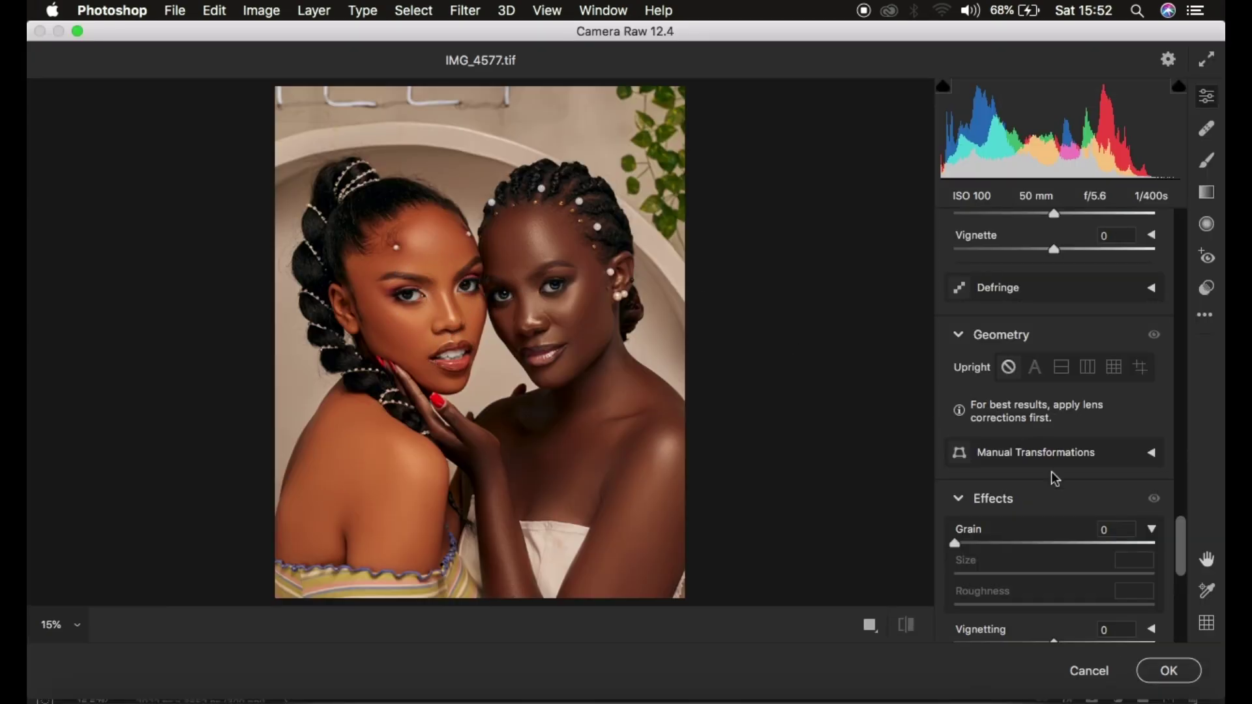
Step: Set the Oranges luminance to -3 in the HSL Color Mixer
scroll(1053, 474, down, 10)
scroll(1051, 472, up, 15)
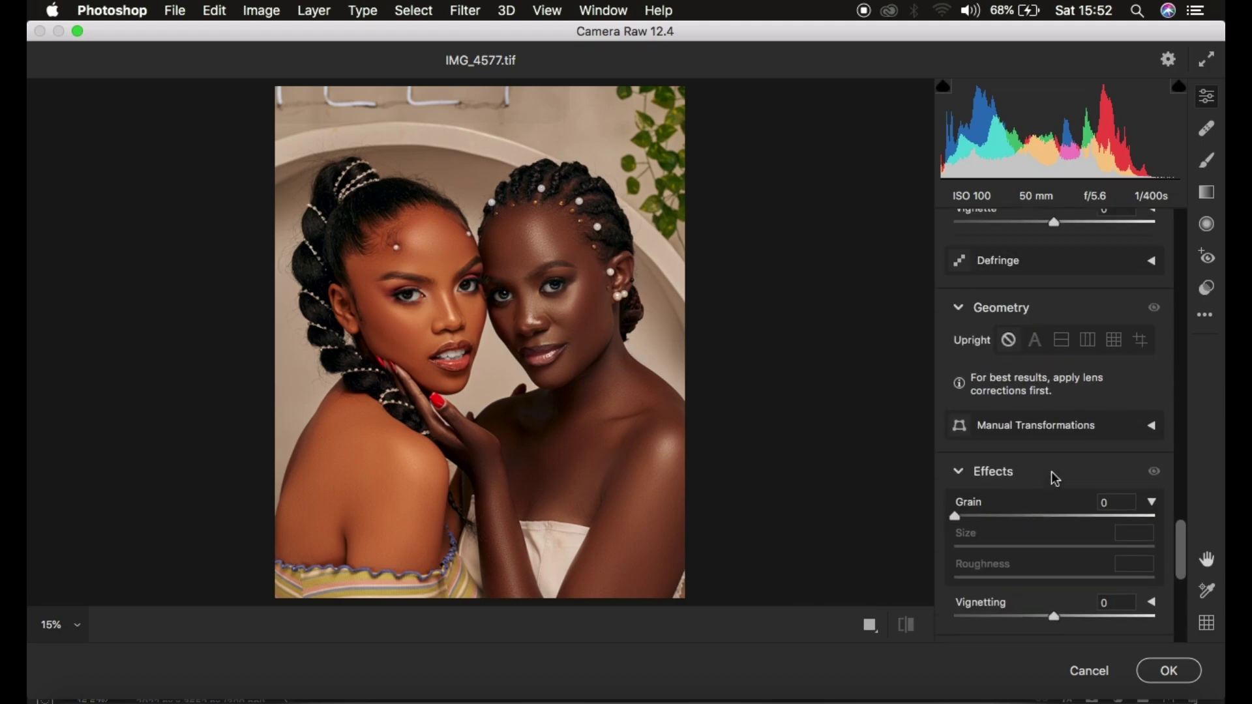
scroll(1051, 475, up, 5)
scroll(1053, 480, down, 1)
click(965, 395)
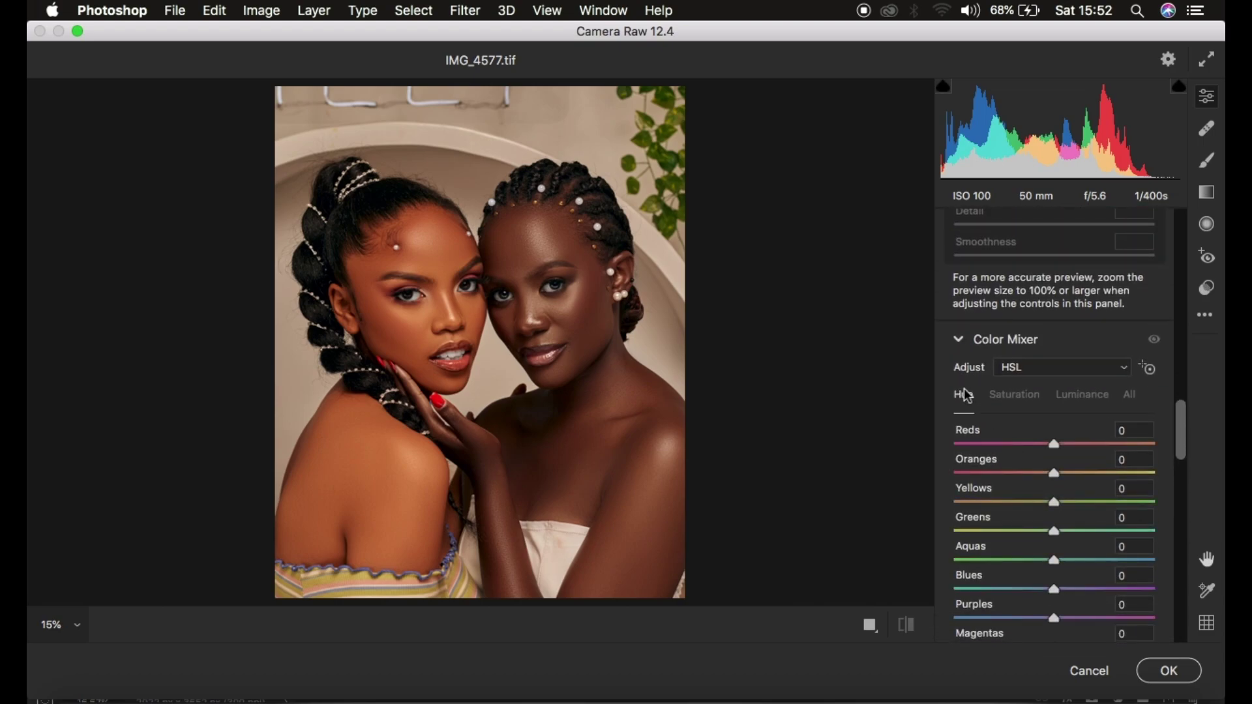
click(1018, 396)
click(1081, 399)
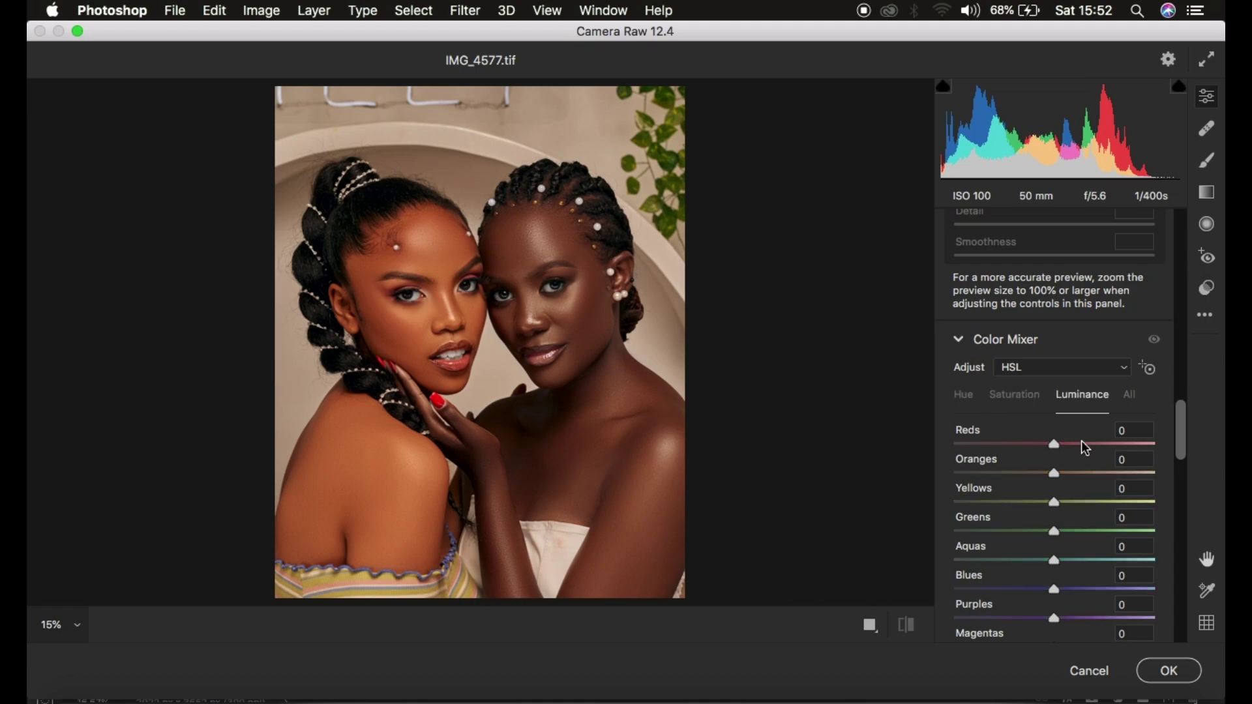
drag(1056, 474, 1051, 474)
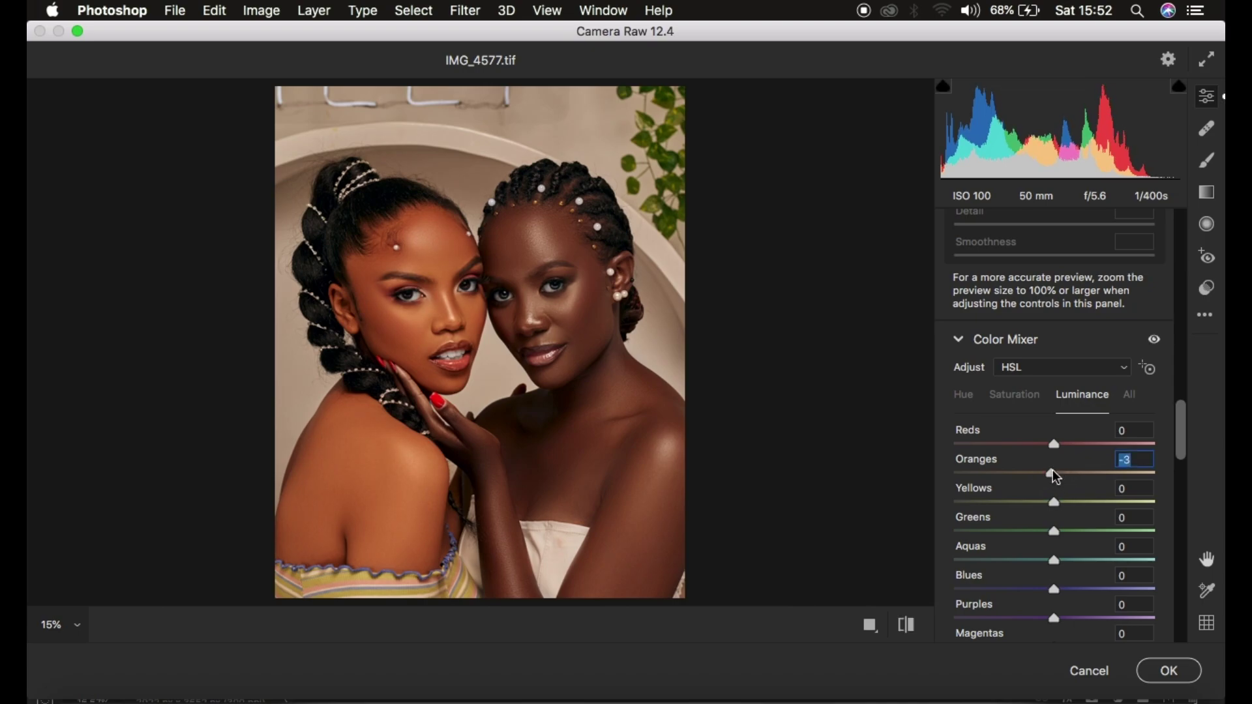
Step: Set the Oranges saturation to -8 in the Color Mixer and apply the Camera Raw filter
click(1012, 395)
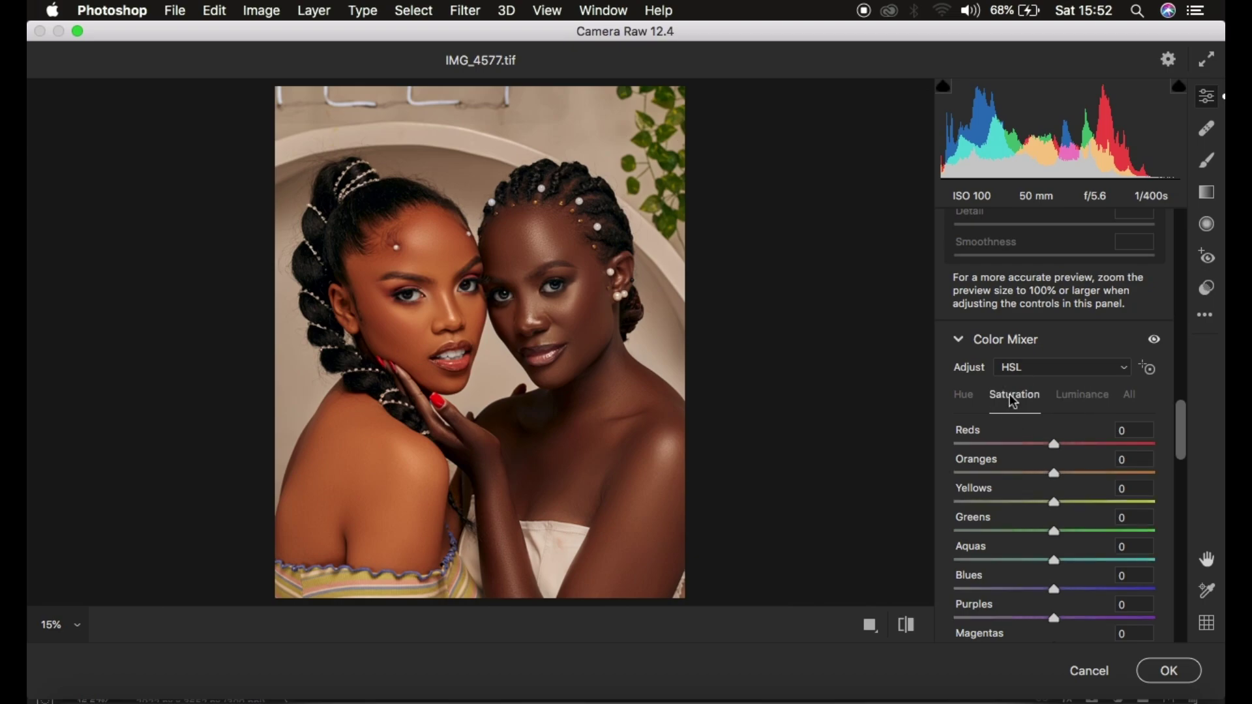
drag(1044, 472, 1047, 476)
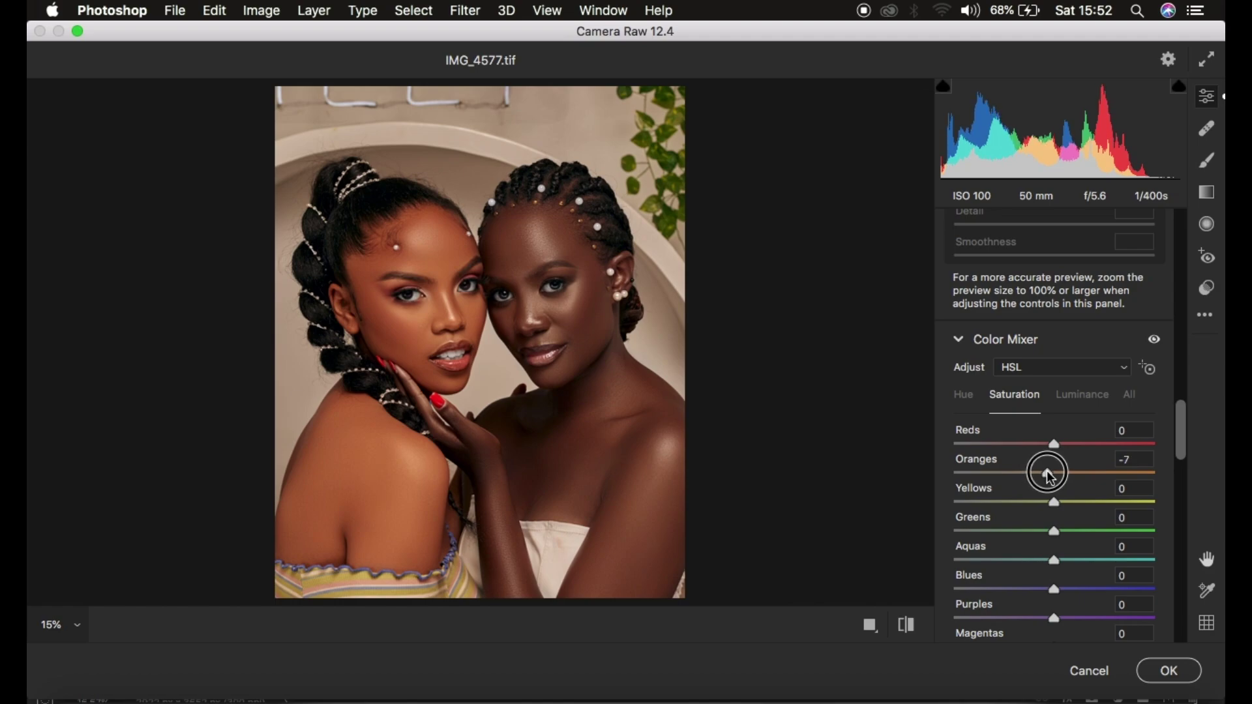
drag(1049, 478, 1047, 477)
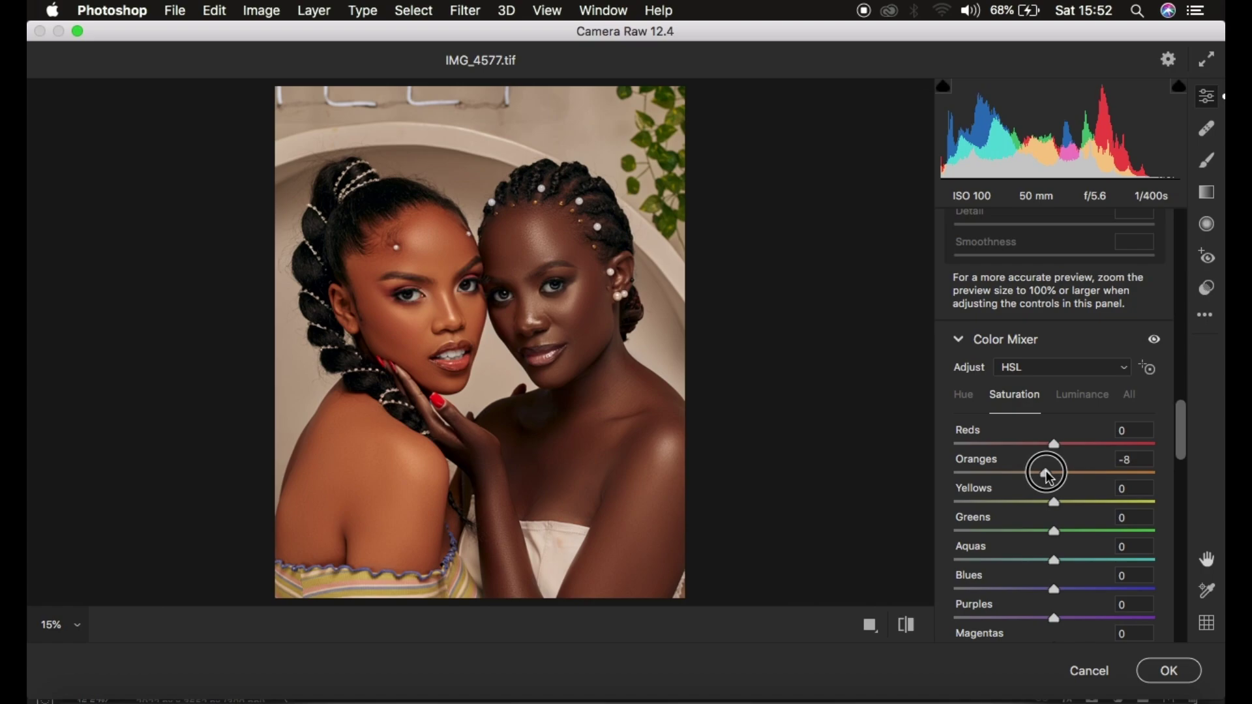
drag(1048, 477, 1048, 477)
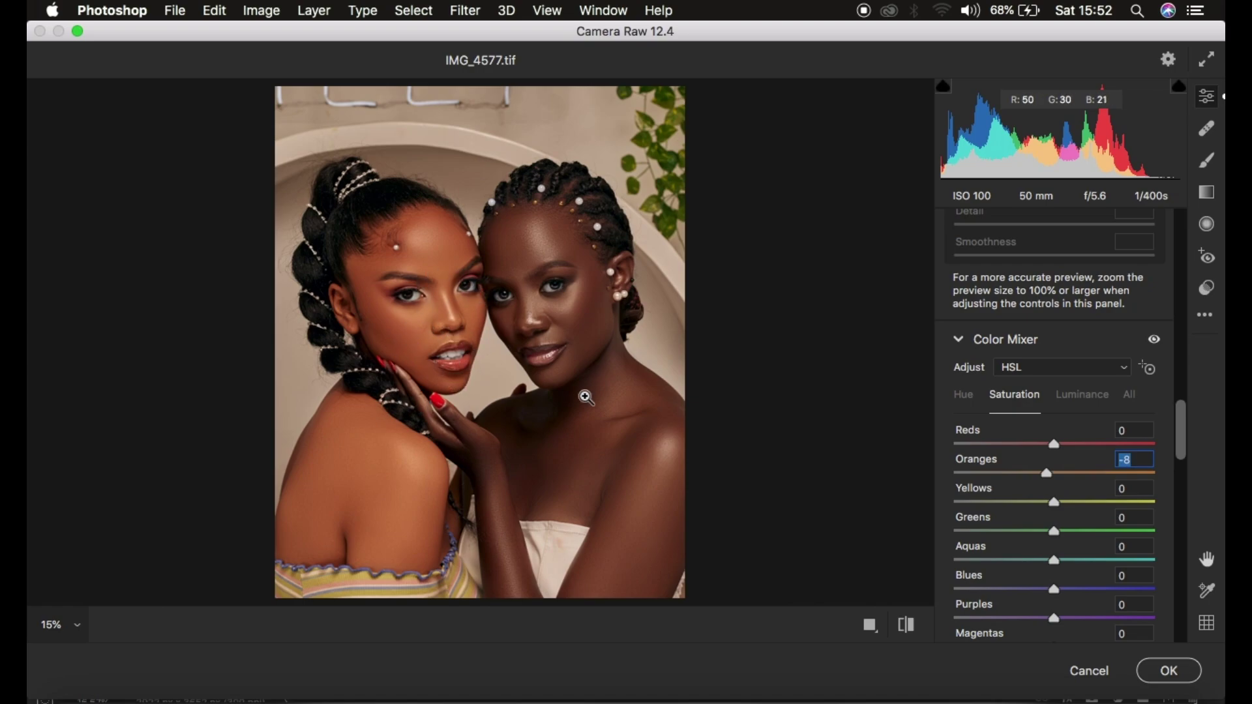
click(1153, 671)
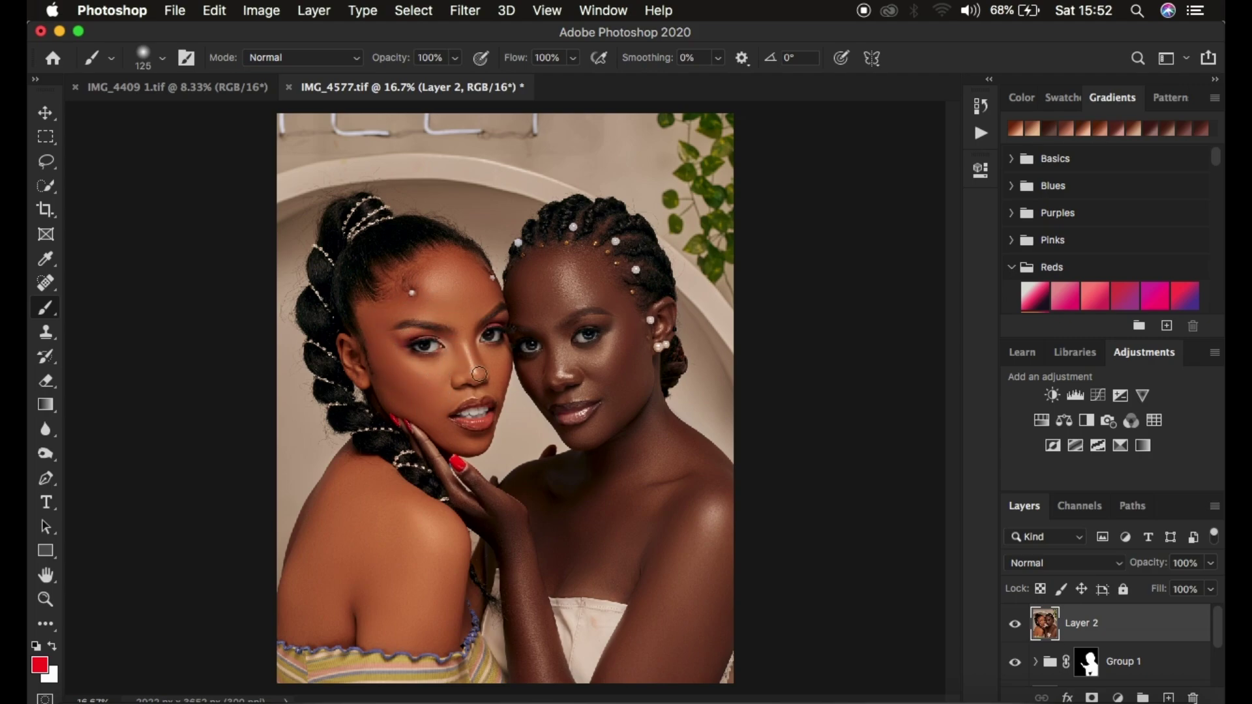
Step: Add a black layer mask to Layer 2 and set the brush size to 400 px
alt+click(1091, 698)
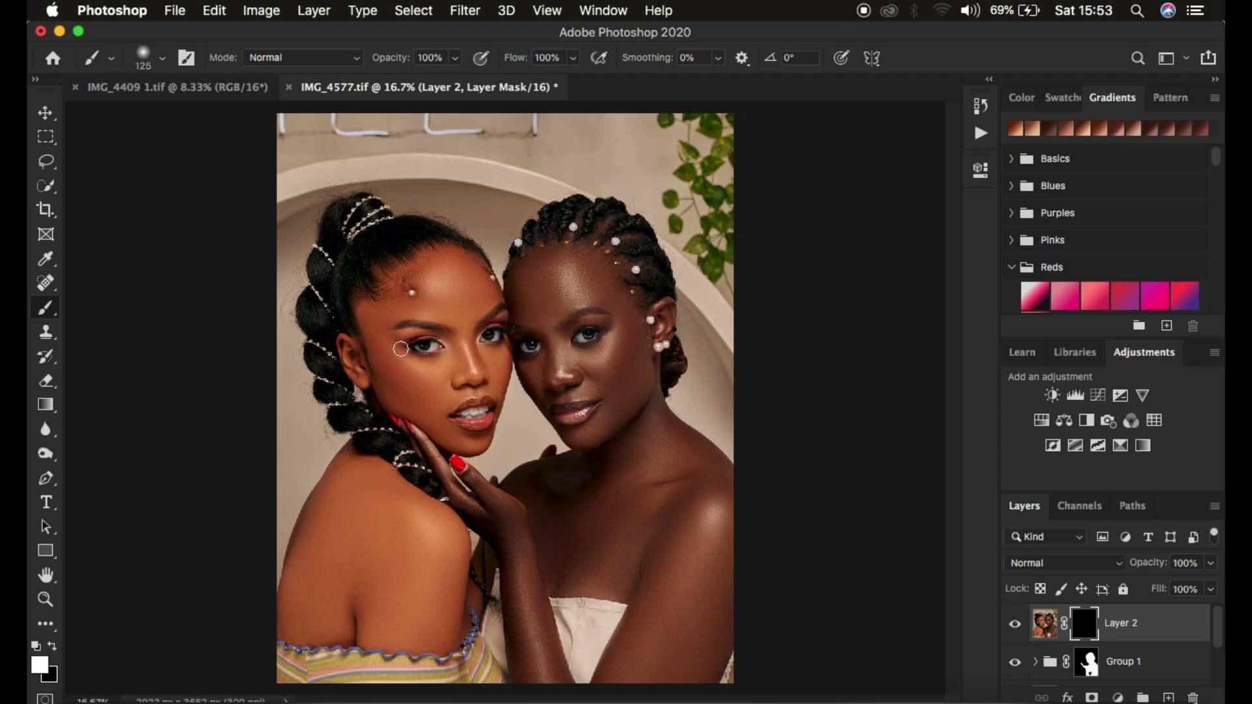
key(bracketright)
key(bracketright)
key(bracketright)
key(bracketright)
key(bracketright)
key(bracketright)
key(bracketright)
key(bracketright)
key(bracketleft)
key(bracketleft)
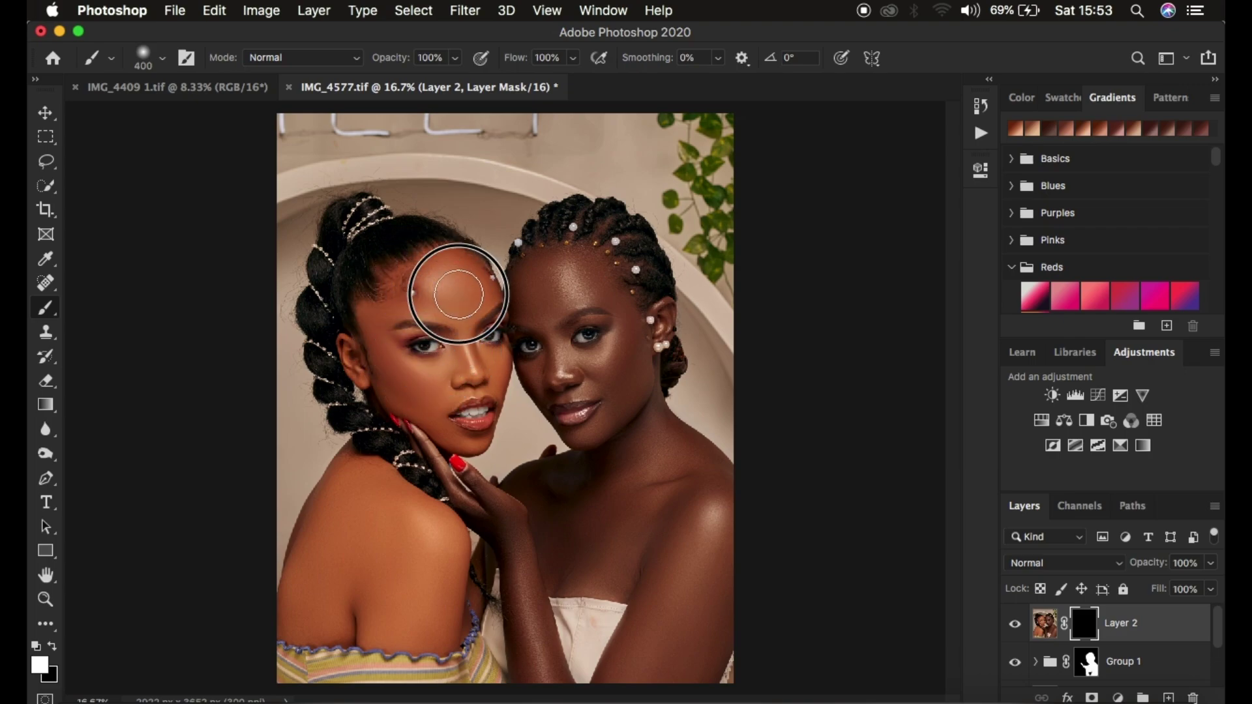
Step: Paint white on Layer 2's mask over the left-hand woman's face, reducing the brush to 175 px
mouse_move(469, 373)
mouse_down()
mouse_move(447, 308)
mouse_move(448, 373)
mouse_move(463, 367)
mouse_move(381, 371)
mouse_move(420, 367)
mouse_up()
key(bracketleft)
key(bracketleft)
key(bracketleft)
key(bracketleft)
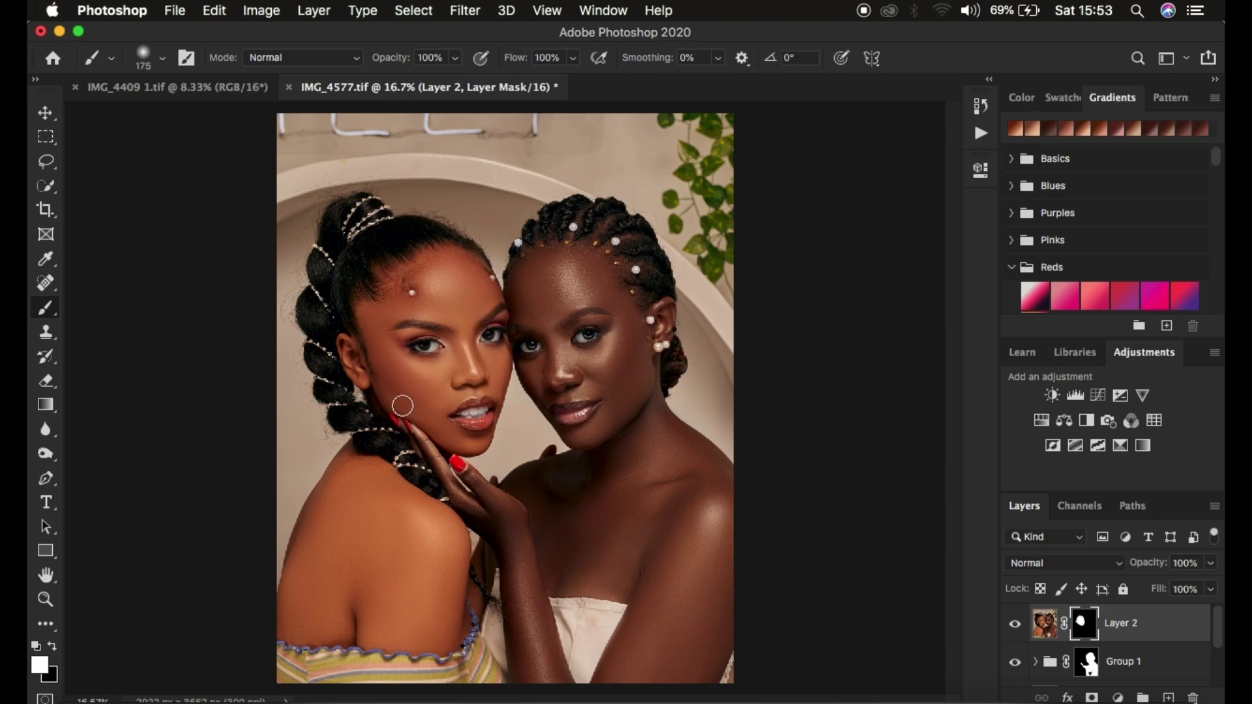
Step: Paint white on Layer 2's mask over the left-hand woman's shoulder and back with a larger brush
key(bracketright)
key(bracketright)
key(bracketright)
key(bracketright)
mouse_move(375, 504)
mouse_down()
mouse_move(402, 500)
mouse_move(375, 509)
mouse_move(426, 585)
mouse_move(330, 582)
mouse_move(341, 534)
mouse_move(302, 585)
mouse_move(303, 619)
mouse_move(430, 617)
mouse_move(427, 568)
mouse_move(452, 612)
mouse_move(477, 571)
mouse_move(465, 578)
mouse_move(441, 533)
mouse_move(356, 459)
mouse_move(363, 500)
mouse_move(295, 608)
mouse_move(379, 580)
mouse_move(386, 562)
mouse_move(417, 604)
mouse_move(439, 550)
mouse_move(357, 463)
mouse_up()
Step: Fill in Layer 2's mask around the left-hand woman's ear, jaw and forehead, shrinking the brush from 175 to 100 px
key(bracketleft)
key(bracketleft)
key(bracketleft)
key(bracketleft)
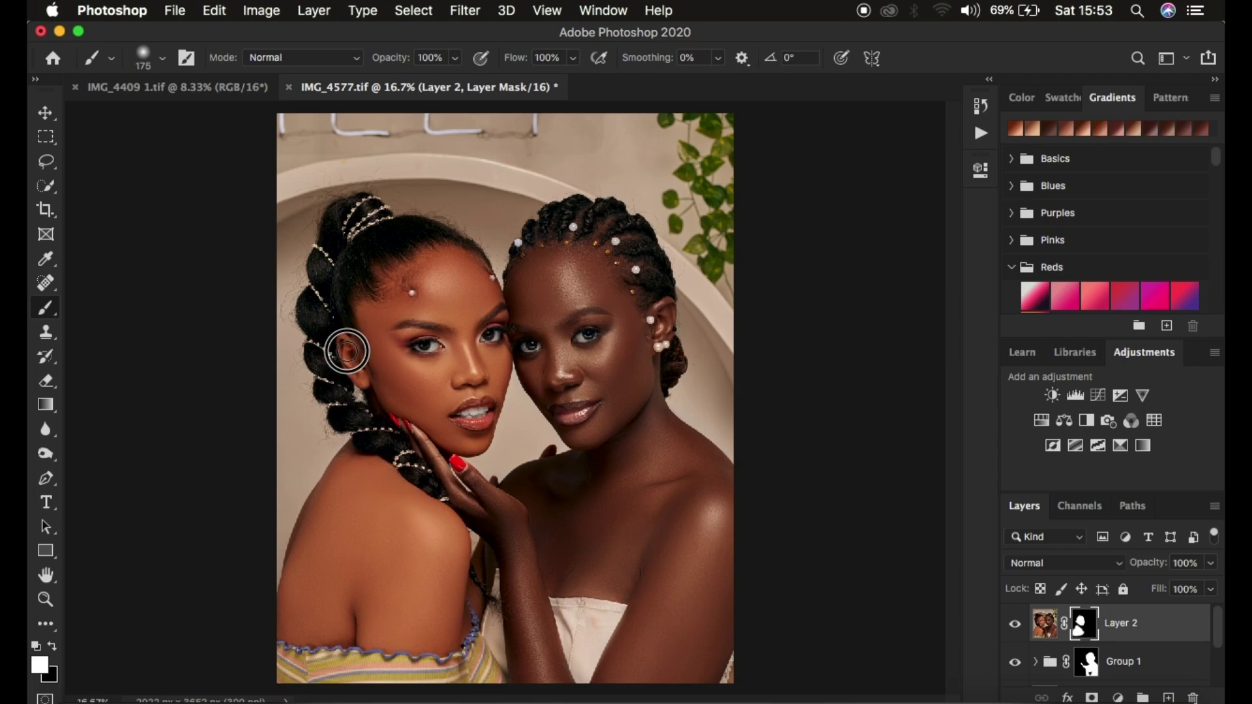
key(bracketleft)
key(bracketleft)
key(bracketleft)
mouse_move(422, 412)
mouse_down()
mouse_move(481, 442)
mouse_move(436, 416)
mouse_move(456, 384)
mouse_move(489, 394)
mouse_move(498, 367)
mouse_move(467, 342)
mouse_move(490, 306)
mouse_move(461, 289)
mouse_move(453, 257)
mouse_move(367, 295)
mouse_move(364, 310)
mouse_move(401, 278)
mouse_move(444, 280)
mouse_up()
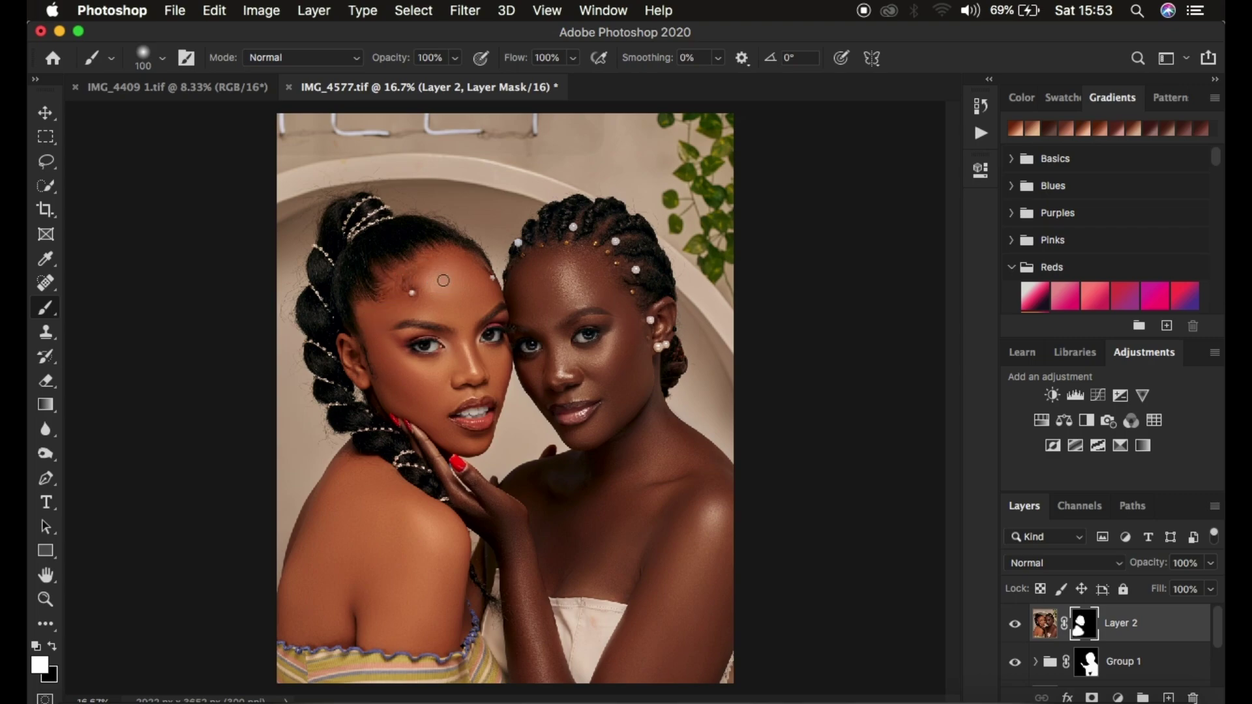
Step: Toggle Layer 2's visibility to compare the left-hand woman's skin tone and review the whole portrait
click(1015, 624)
click(1016, 626)
key(super+minus)
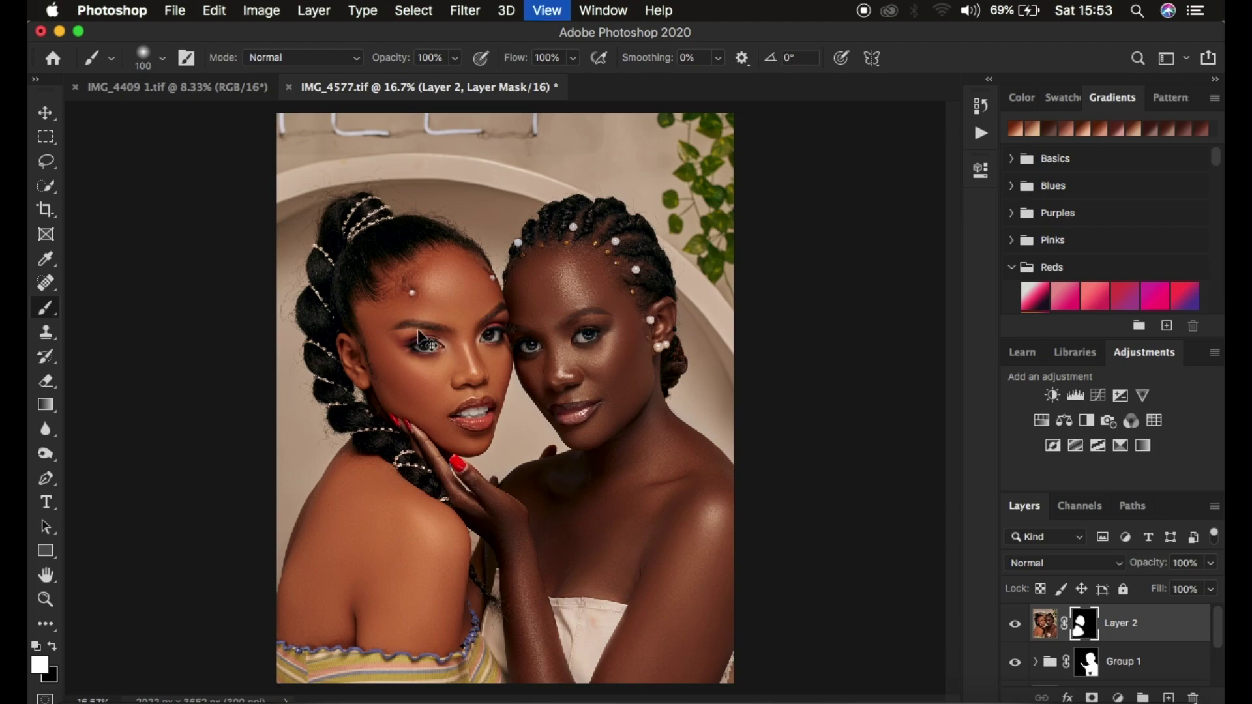
key(super+minus)
key(super+plus)
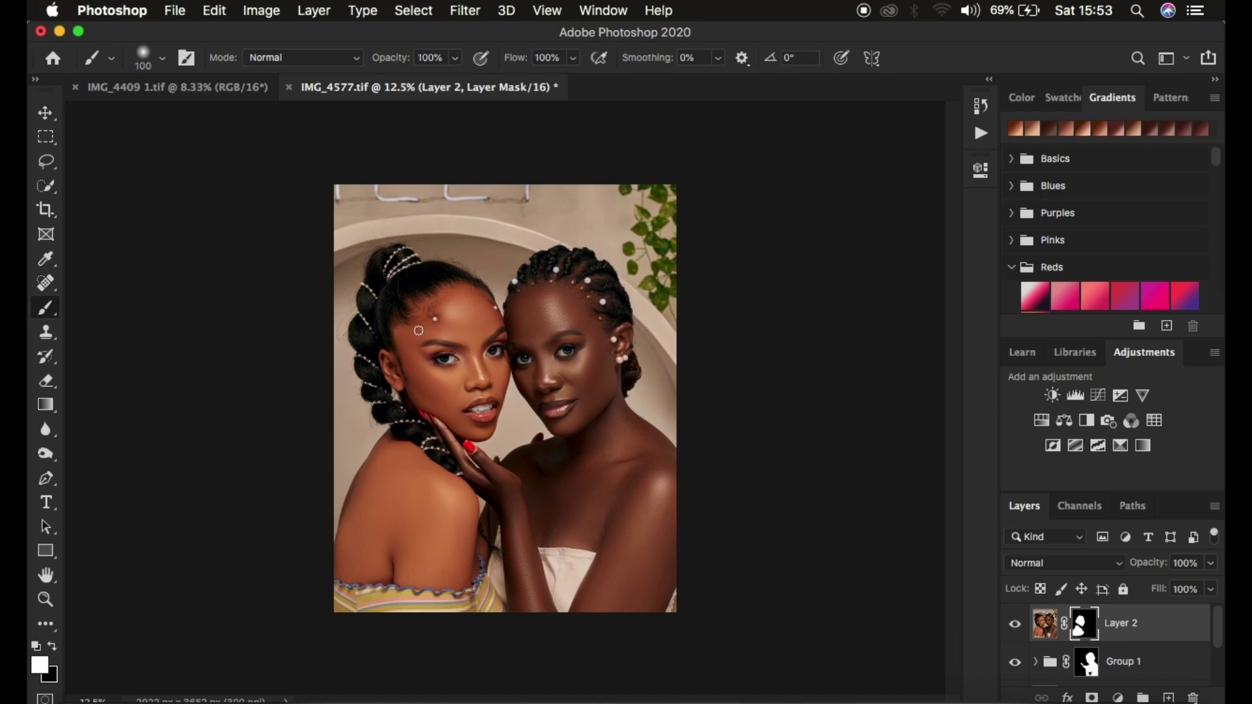
Step: Add a Curves adjustment layer above Layer 2 and move its RGB white point to input 223
click(1119, 699)
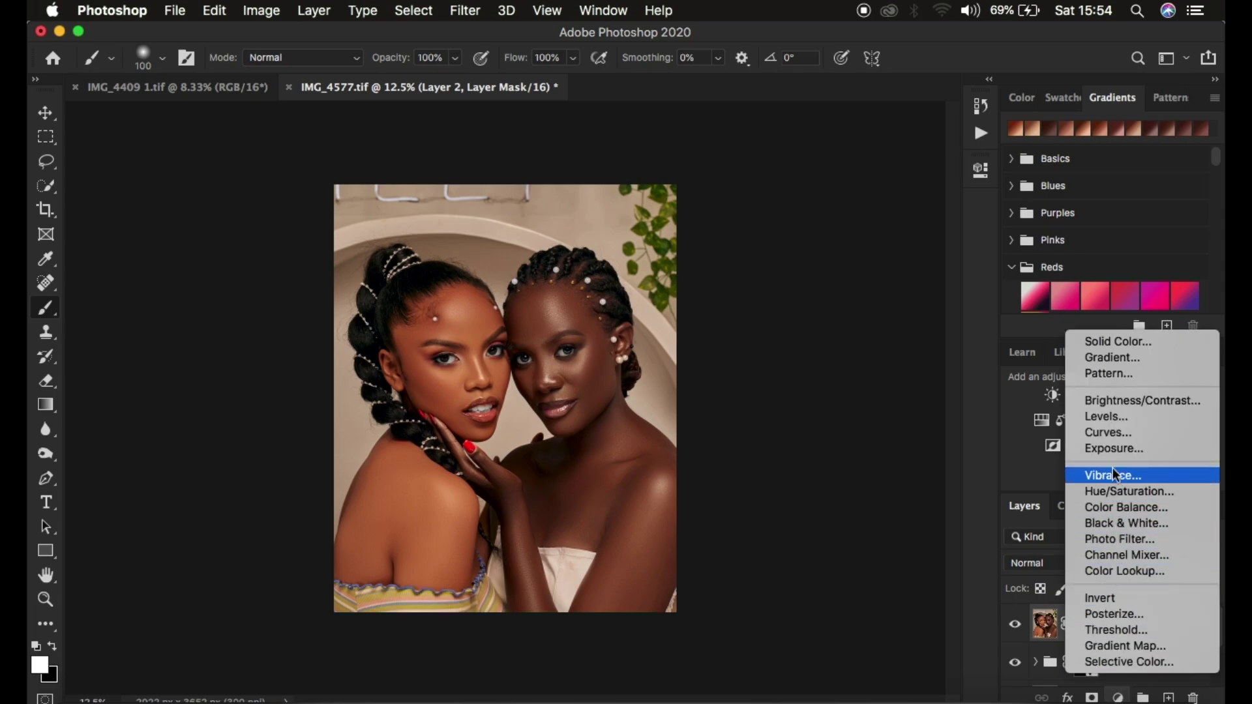
click(1106, 432)
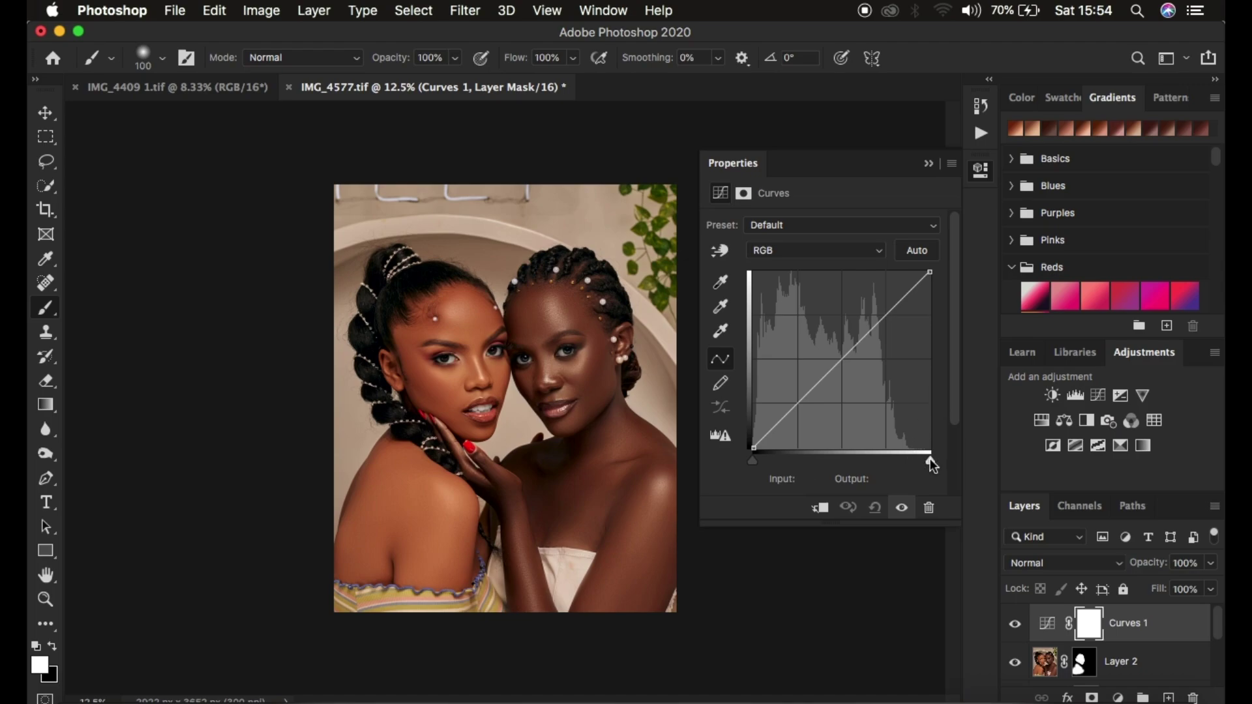
drag(930, 459, 908, 463)
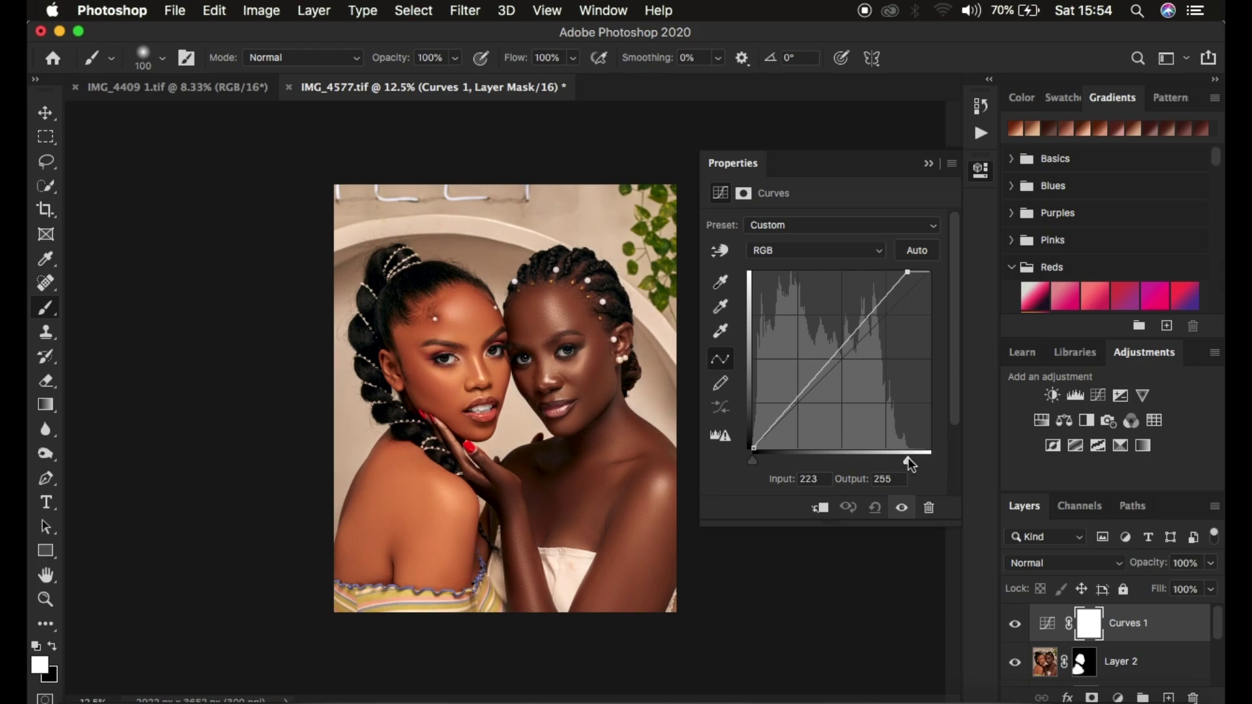
click(929, 164)
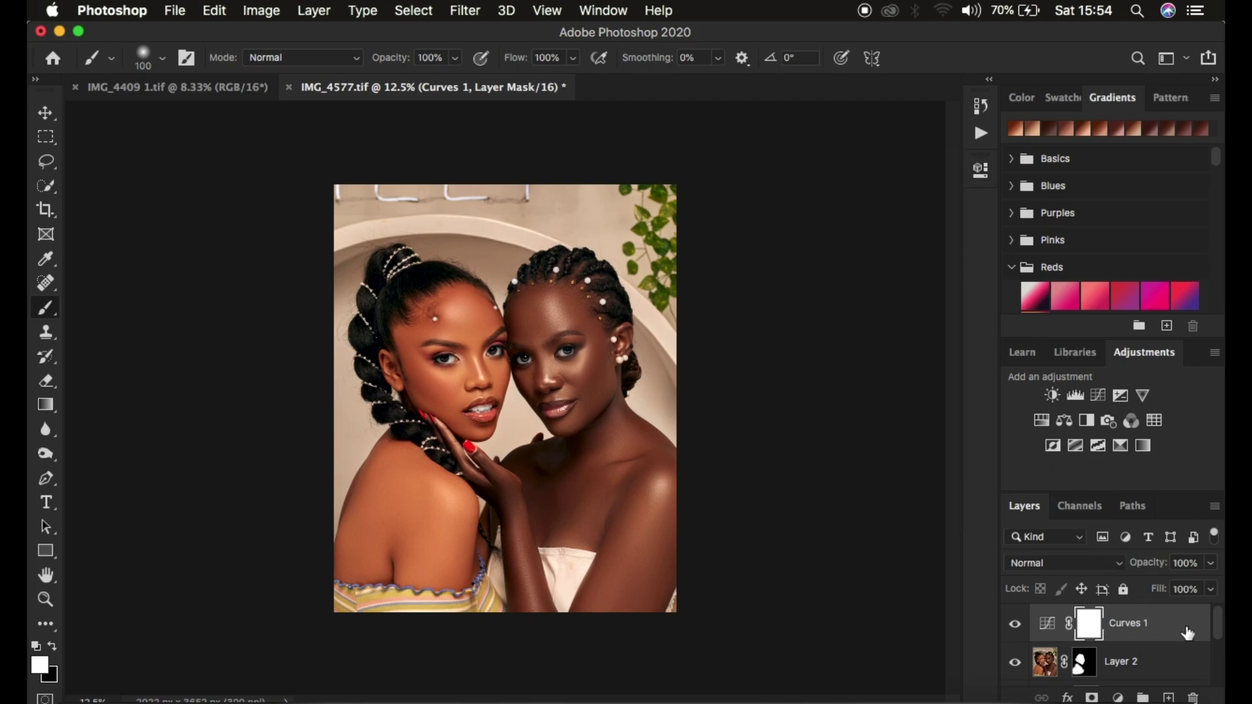
Step: Limit Curves 1 to the highlights by setting its Blend If Underlying Layer black point to a split of 139 / 202
key(super+2)
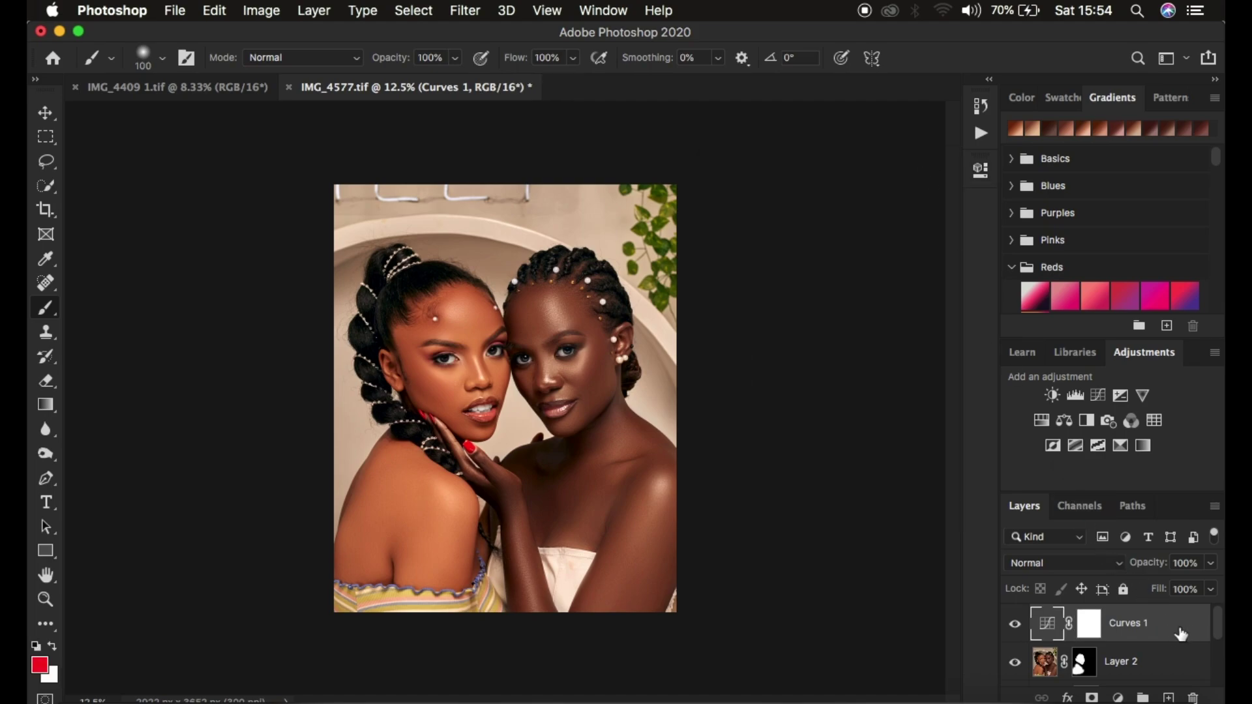
double_click(1181, 633)
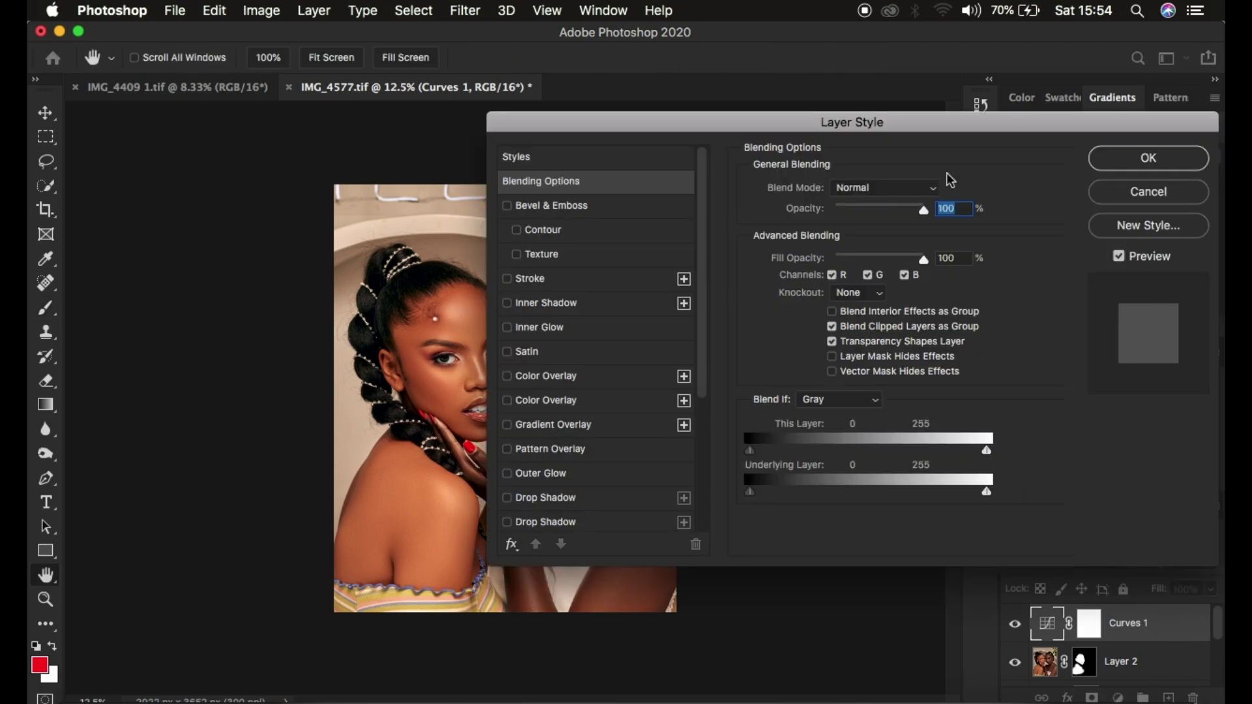
drag(899, 128, 1056, 107)
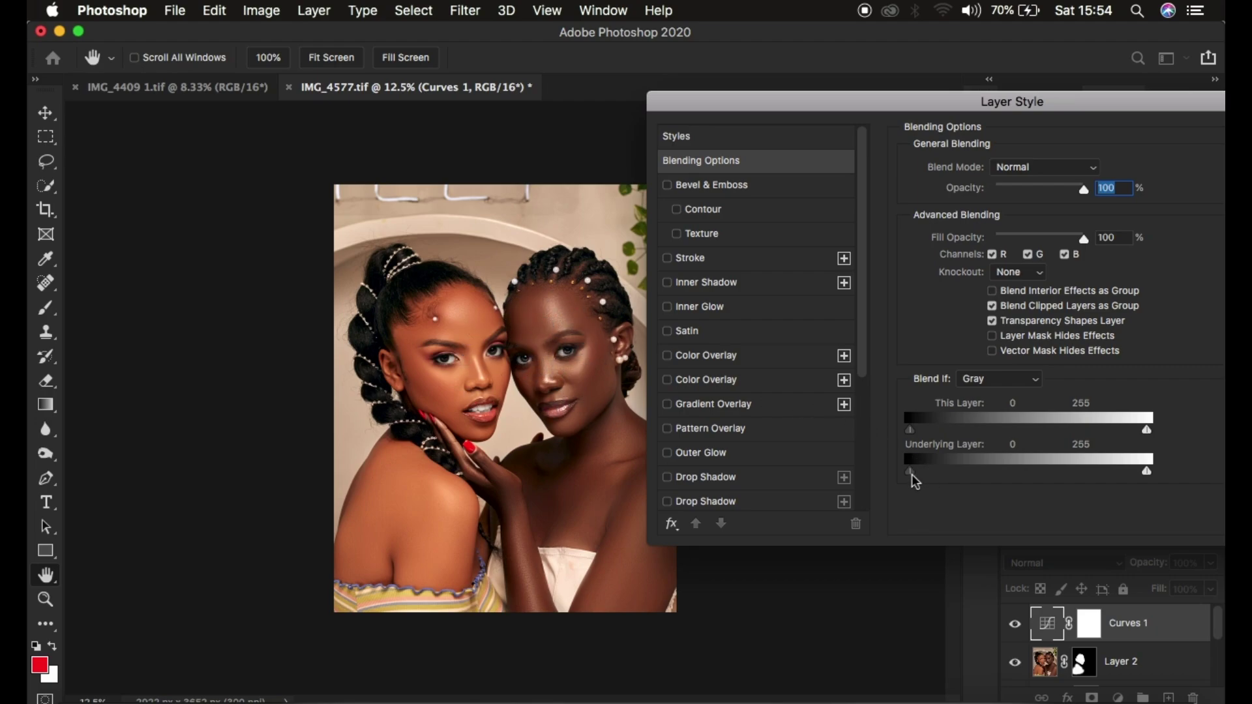
drag(912, 475, 1043, 476)
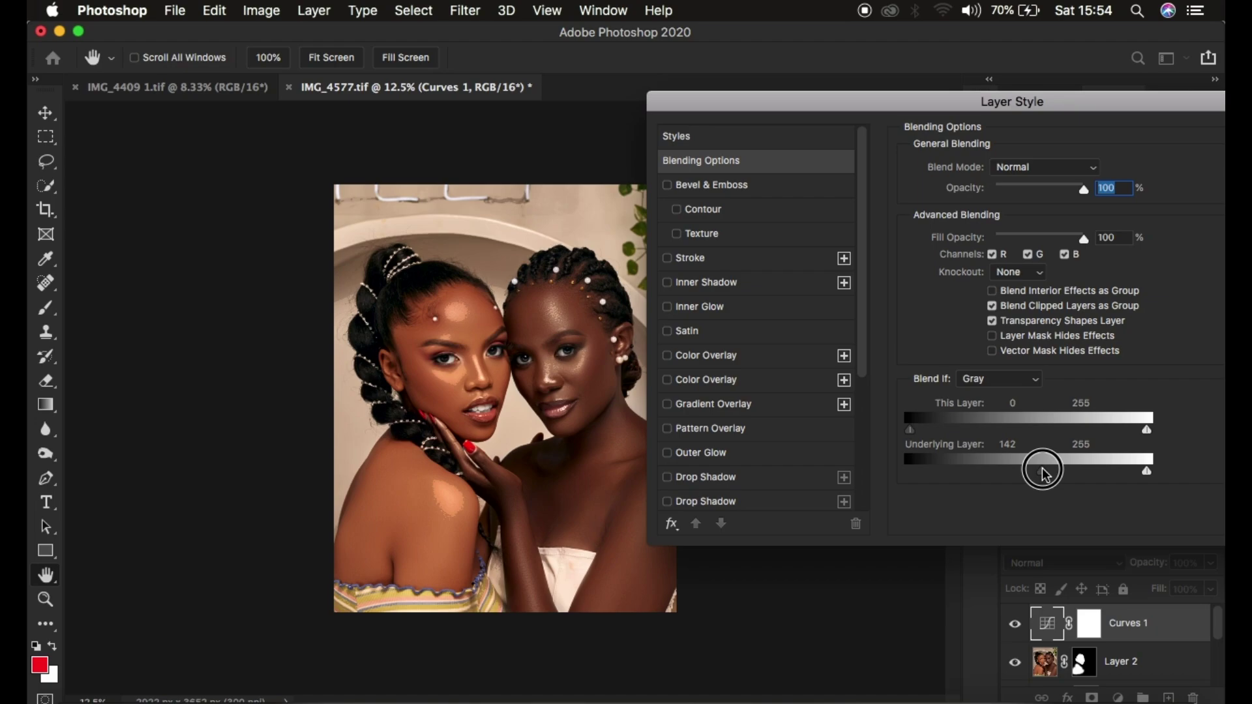
drag(1042, 469, 1040, 469)
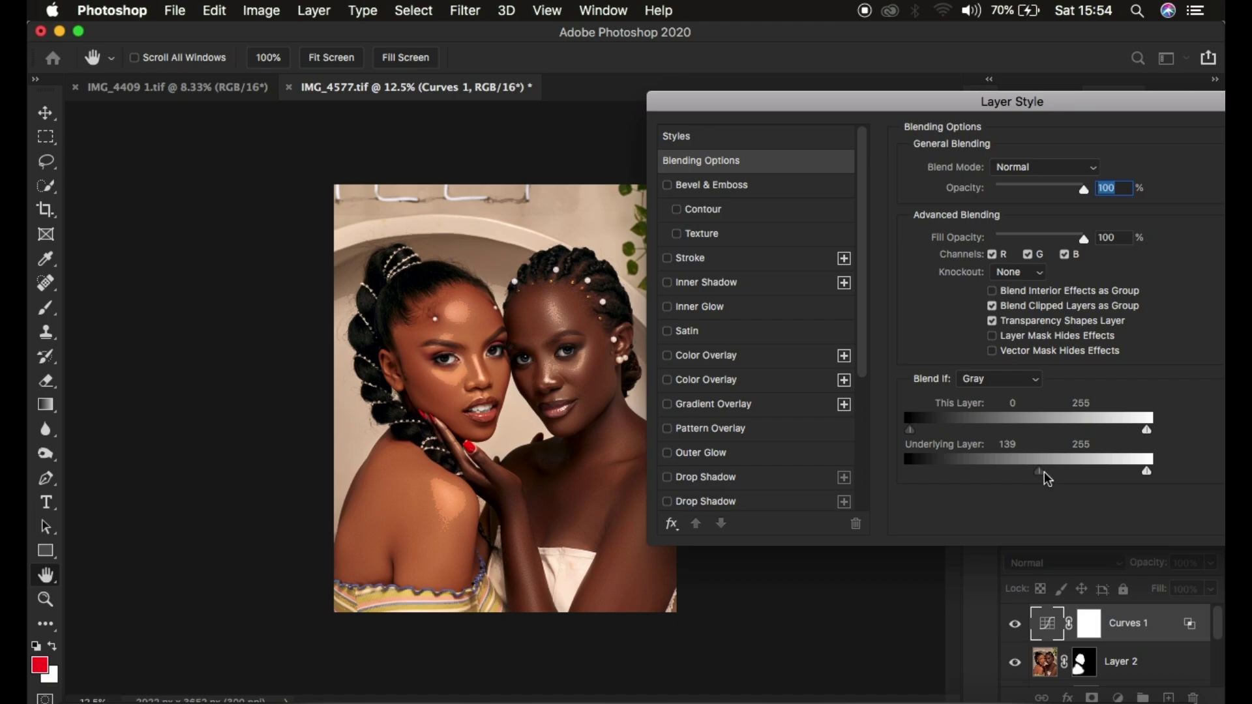
drag(1042, 472, 1101, 477)
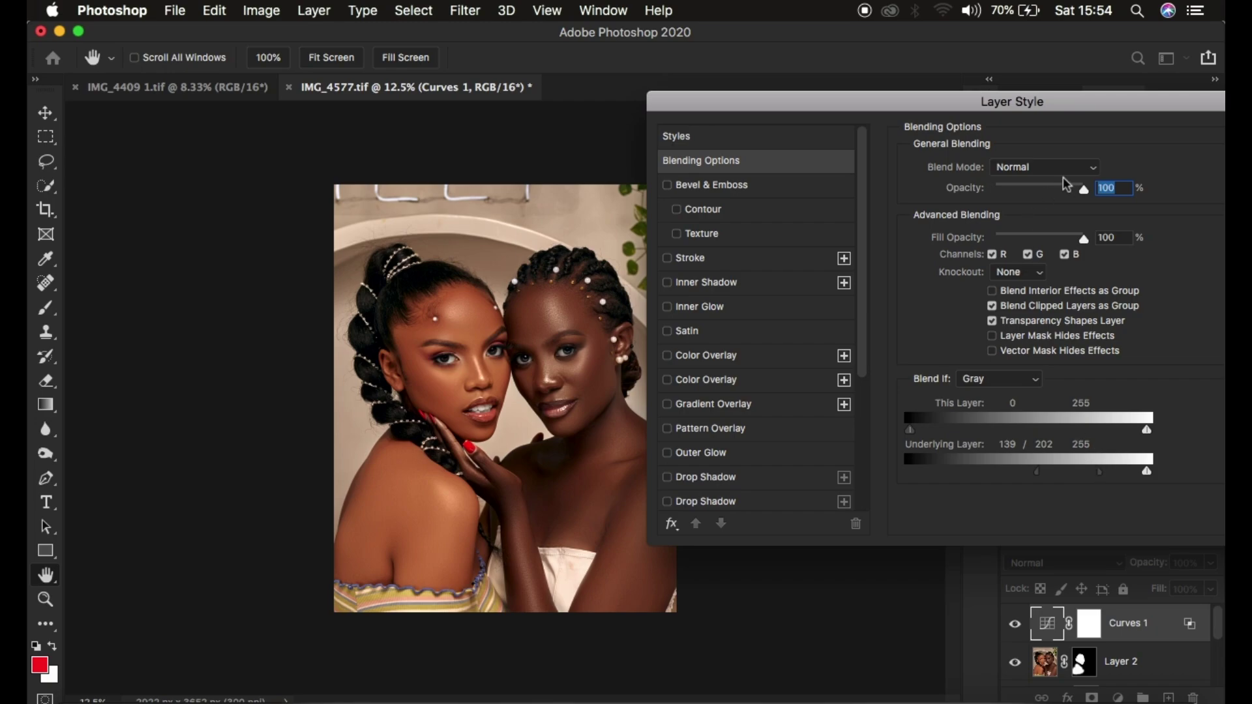
drag(1061, 98, 795, 123)
click(1042, 159)
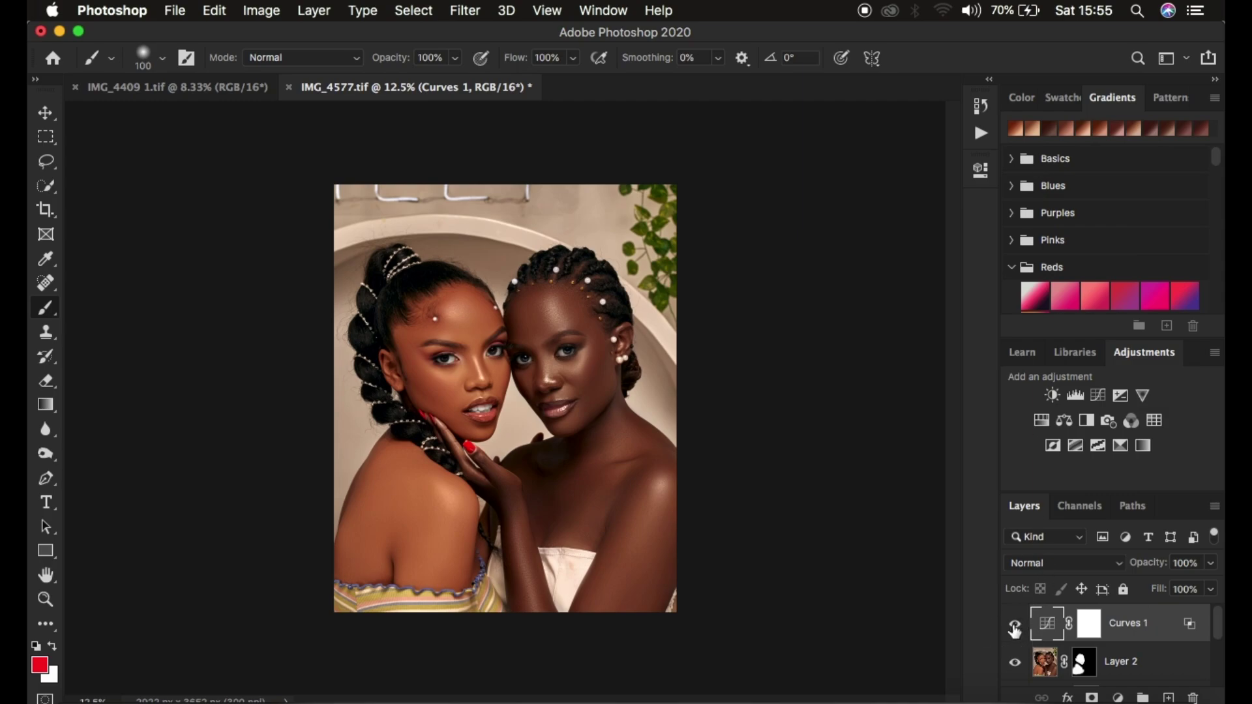
Step: Toggle Curves 1's visibility to compare the skin highlights with and without the adjustment
click(1015, 627)
click(1014, 627)
click(1015, 627)
click(1015, 627)
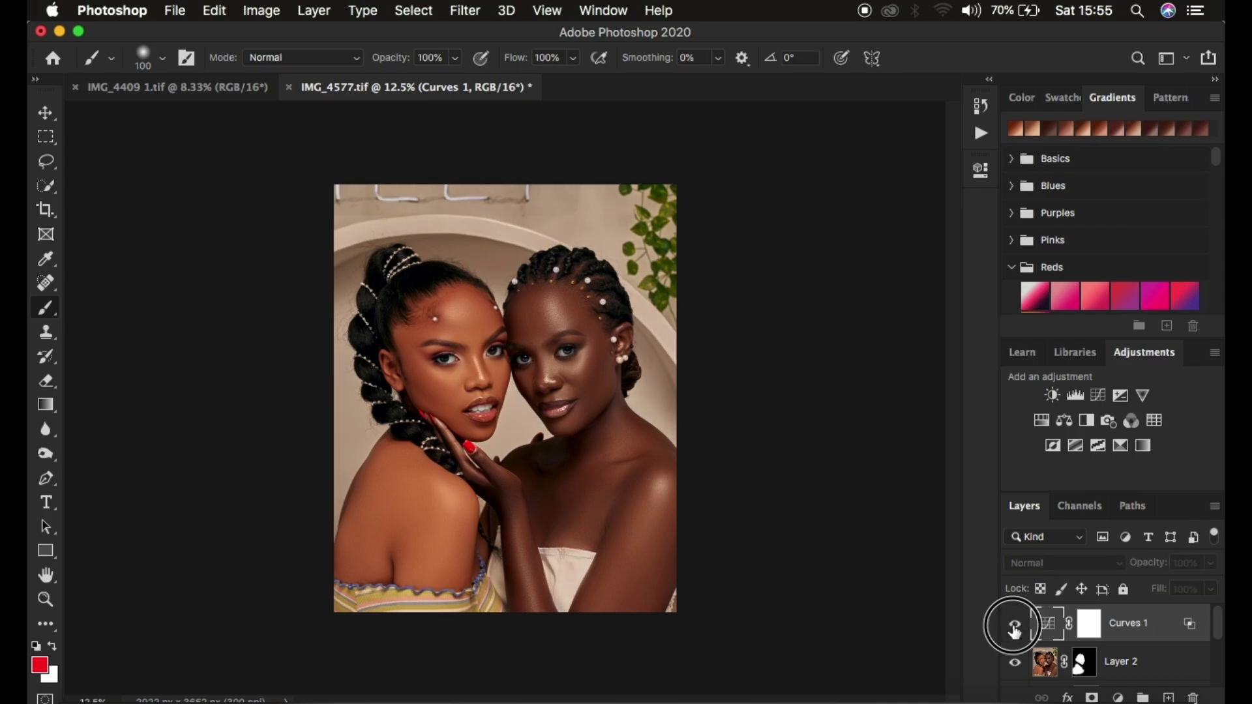
click(1014, 629)
click(1014, 628)
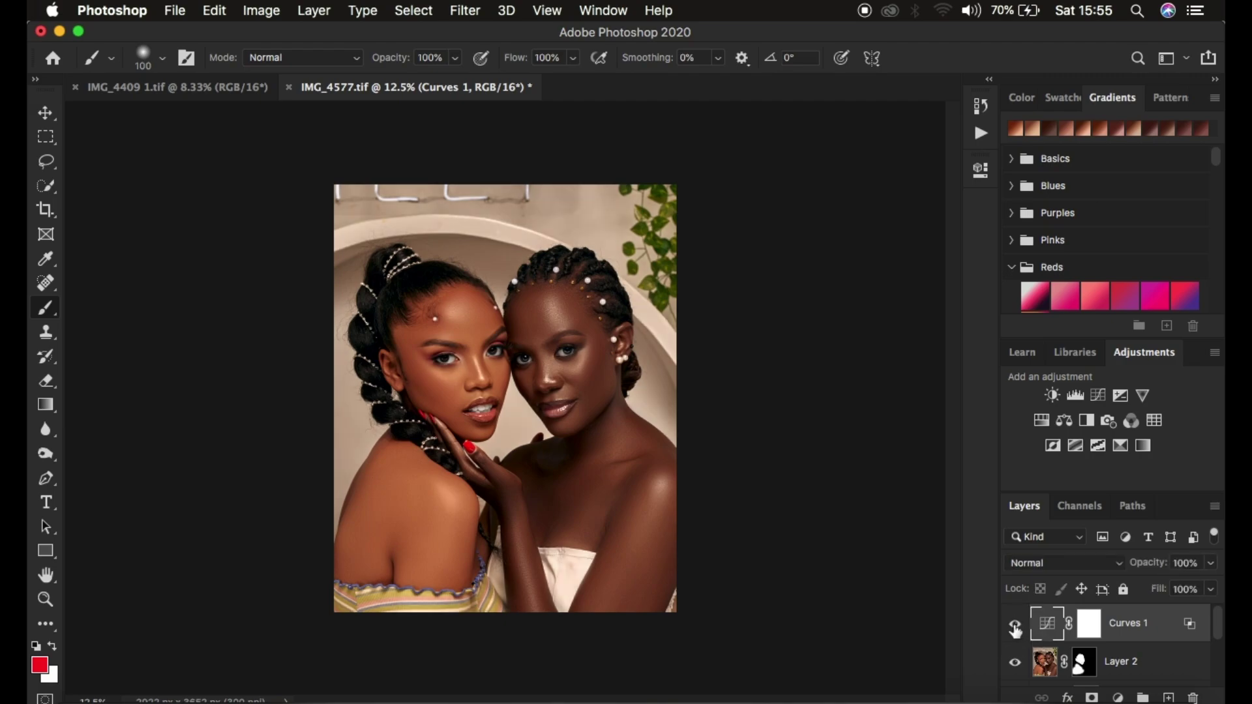
Step: Invert Curves 1's mask to black and paint white over the highlights on both women's faces with a 150 px brush
click(1087, 621)
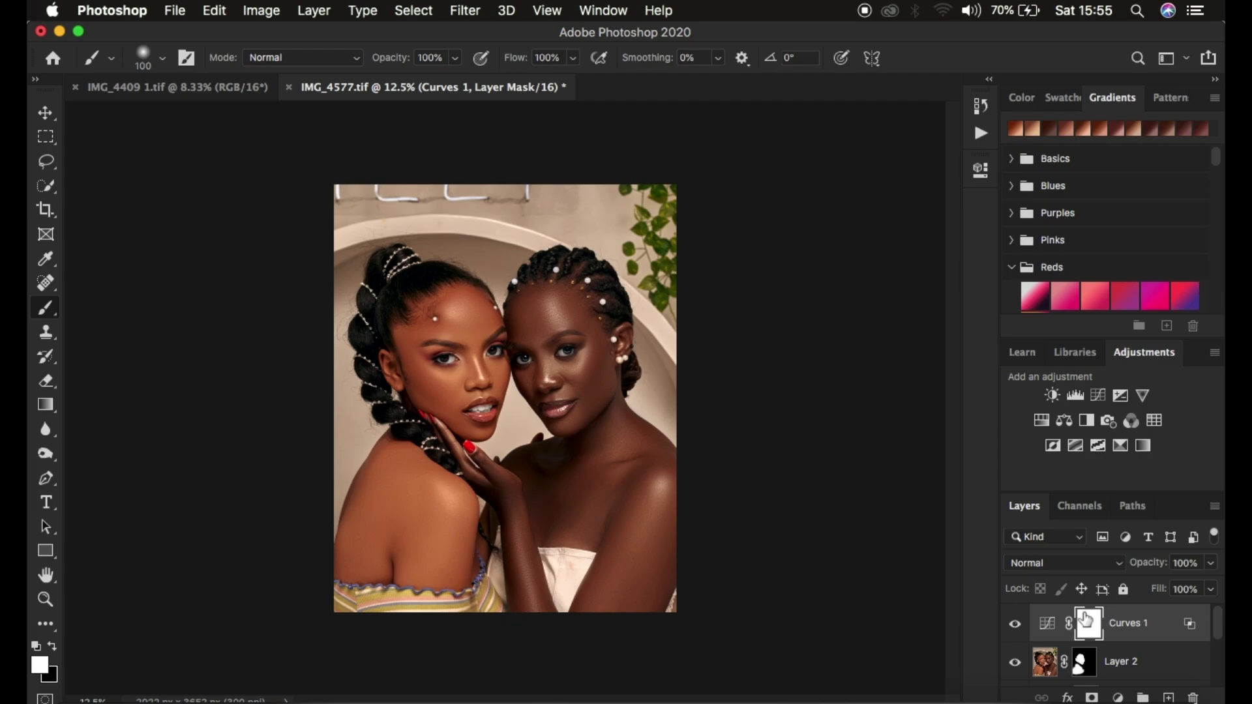
key(super+i)
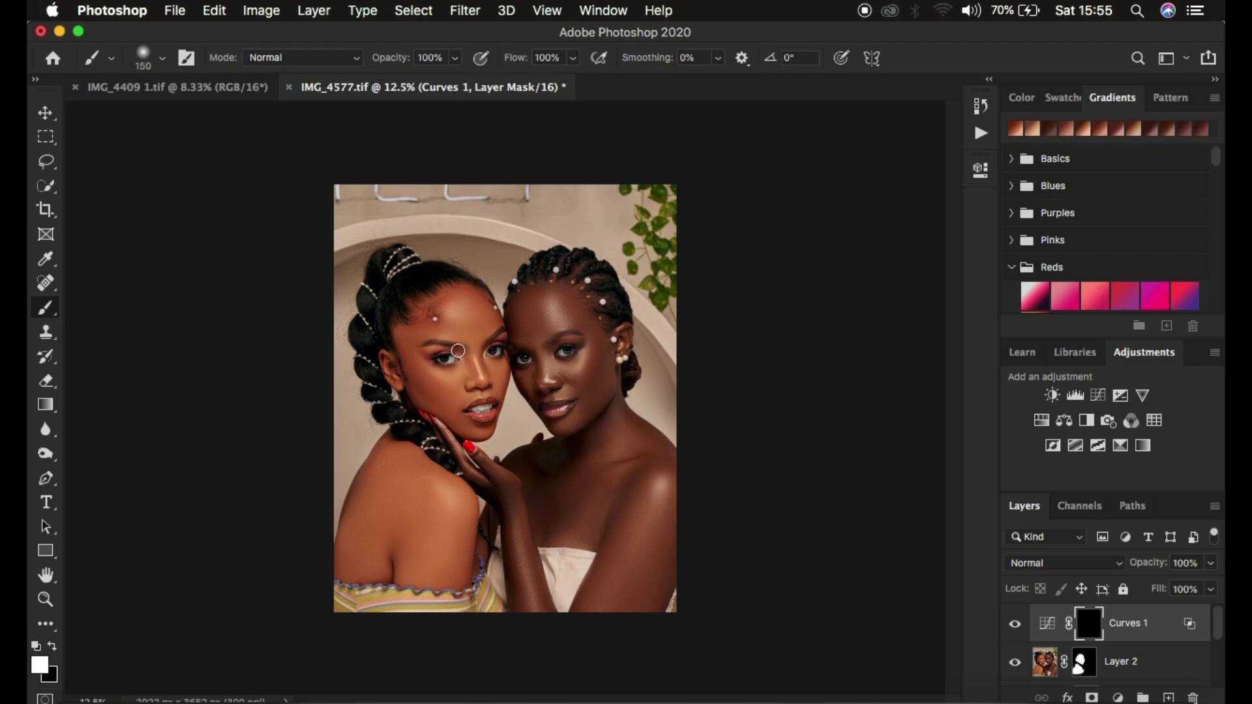
mouse_move(447, 312)
mouse_down()
mouse_move(433, 313)
mouse_move(451, 321)
mouse_move(467, 364)
mouse_move(510, 363)
mouse_move(550, 293)
mouse_move(573, 358)
mouse_move(546, 369)
mouse_up()
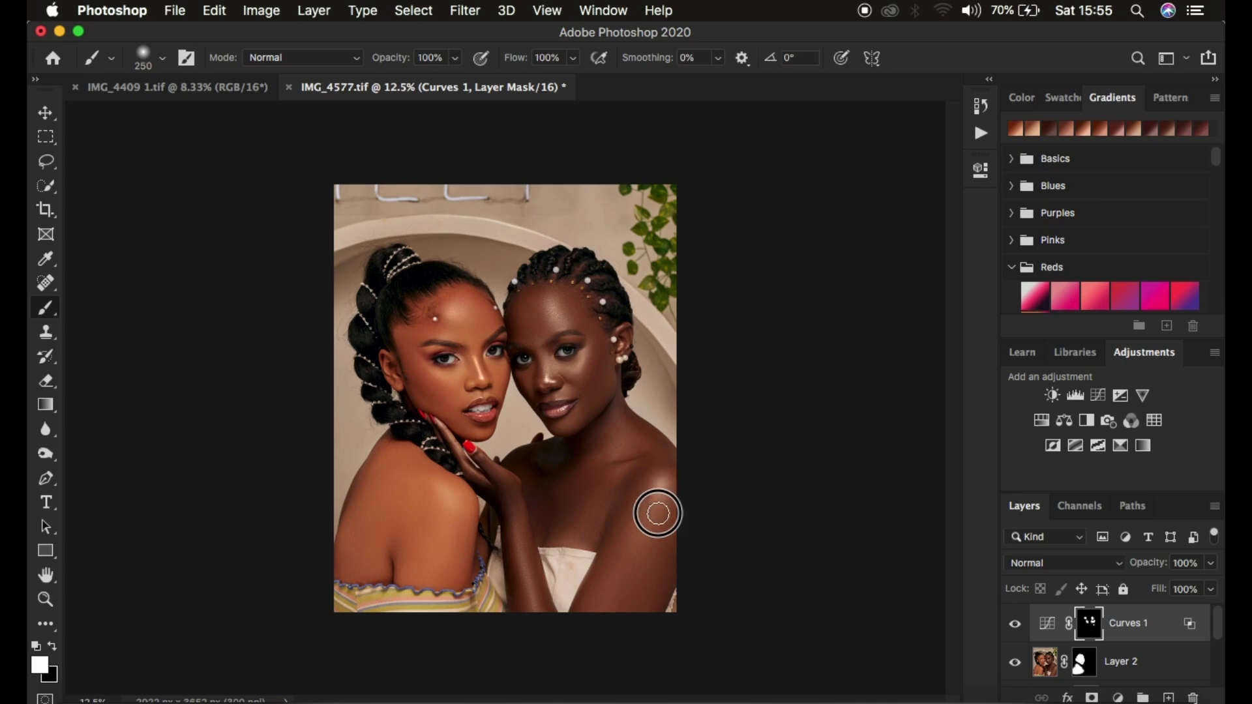
Step: Paint white on Curves 1's mask over the women's shoulders, faces and the raised forearm with a 250 px brush
click(525, 553)
mouse_move(525, 553)
mouse_down()
mouse_move(434, 477)
mouse_move(453, 542)
mouse_move(442, 484)
mouse_move(458, 381)
mouse_move(441, 376)
mouse_move(463, 377)
mouse_move(431, 371)
mouse_move(448, 371)
mouse_move(470, 329)
mouse_move(479, 371)
mouse_move(444, 305)
mouse_move(417, 324)
mouse_move(411, 375)
mouse_up()
mouse_move(550, 377)
mouse_down()
mouse_move(543, 343)
mouse_move(578, 328)
mouse_move(618, 337)
mouse_move(595, 417)
mouse_move(562, 417)
mouse_move(562, 405)
mouse_up()
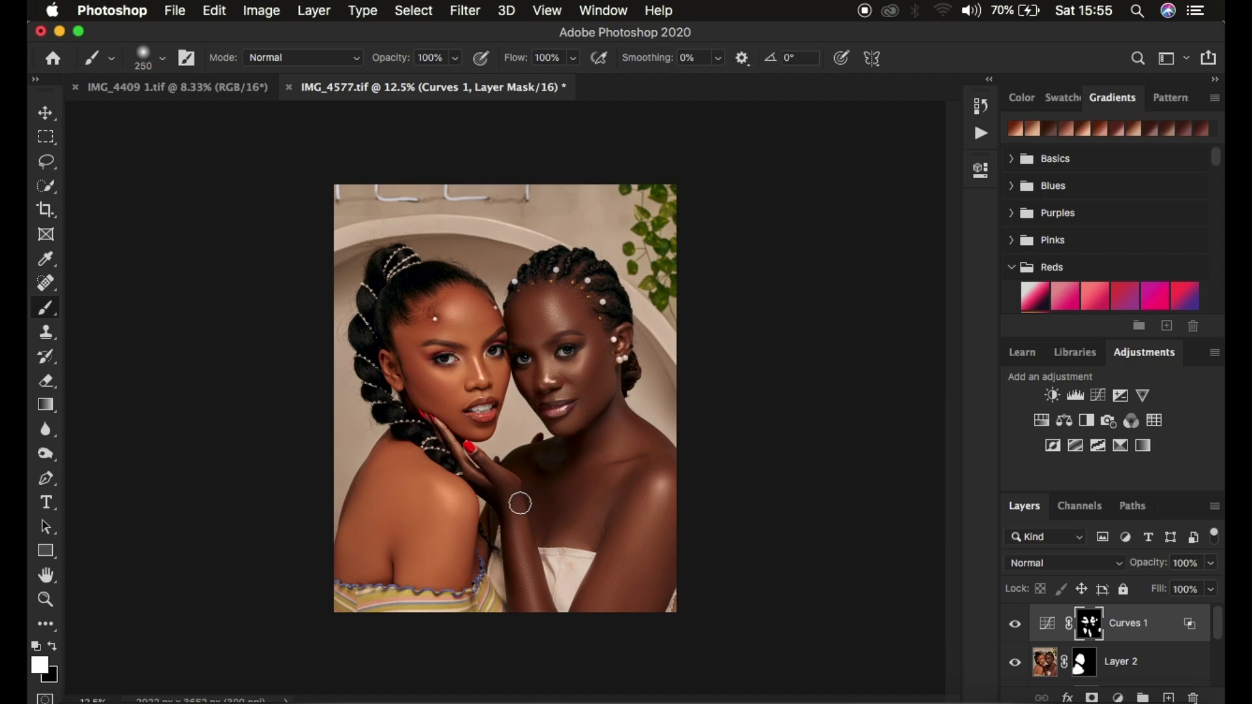
drag(515, 501, 521, 582)
mouse_move(445, 494)
mouse_down()
mouse_move(440, 484)
mouse_move(466, 515)
mouse_up()
Step: Repeatedly isolate the Background layer and restore all layers to compare the original portrait with the edited one
scroll(1161, 663, down, 3)
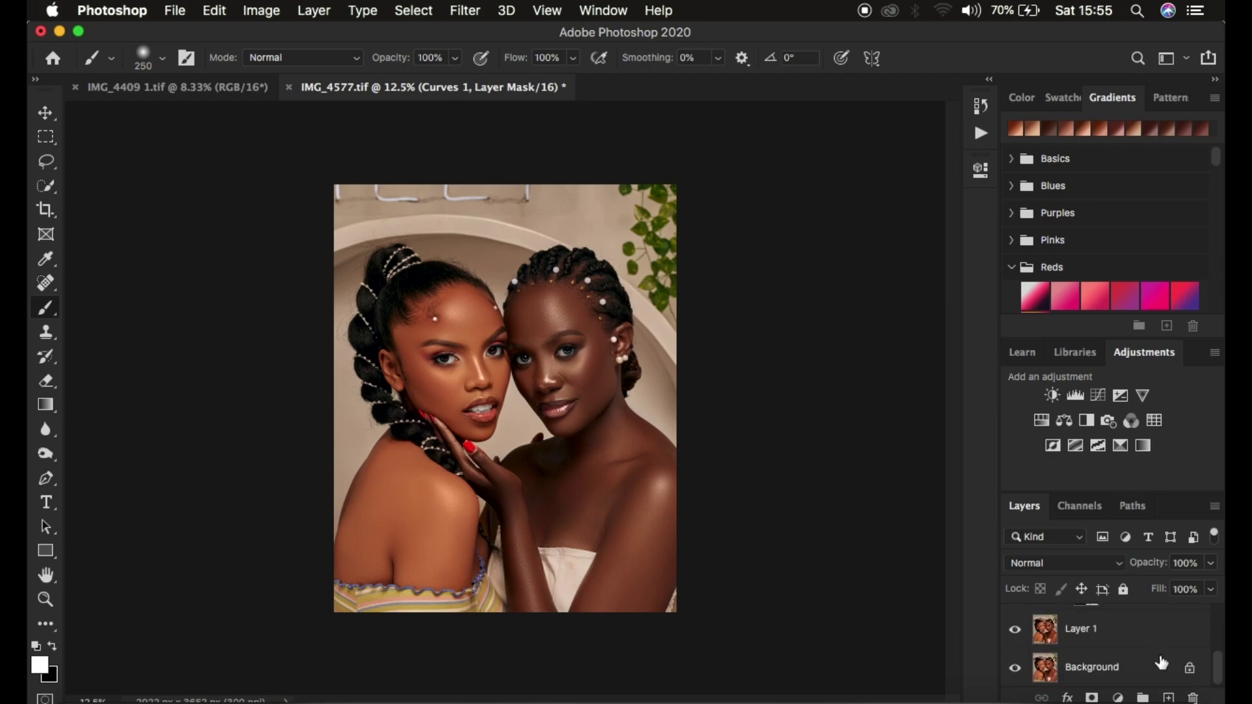
alt+click(1015, 669)
alt+click(1015, 669)
alt+click(1016, 669)
alt+click(1015, 668)
alt+click(1015, 669)
alt+click(1015, 669)
alt+click(1015, 669)
alt+click(1015, 669)
alt+click(1015, 669)
alt+click(1015, 669)
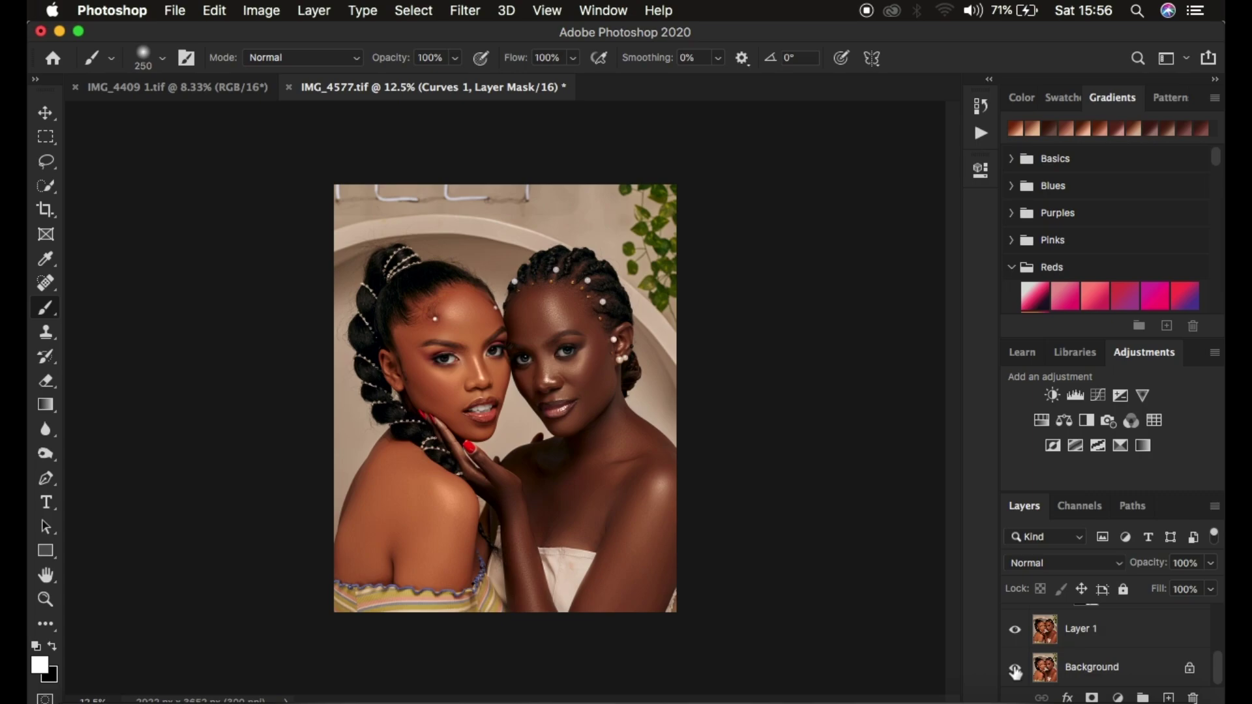